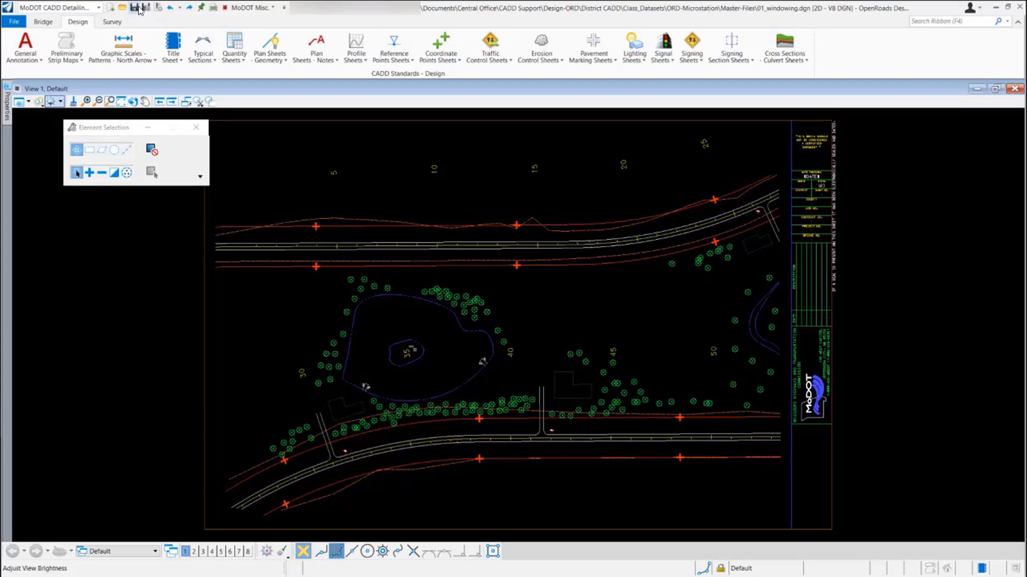
Switch the workflow to Drawing and look over its Home and Attach tools
{"action": "left_click", "coordinate": [99, 7]}
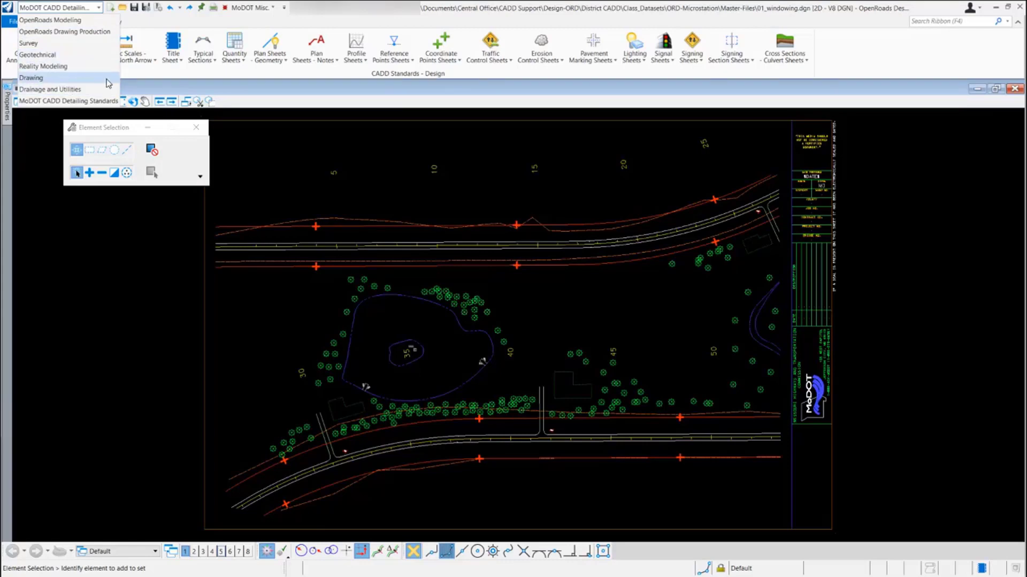
{"action": "left_click", "coordinate": [33, 78]}
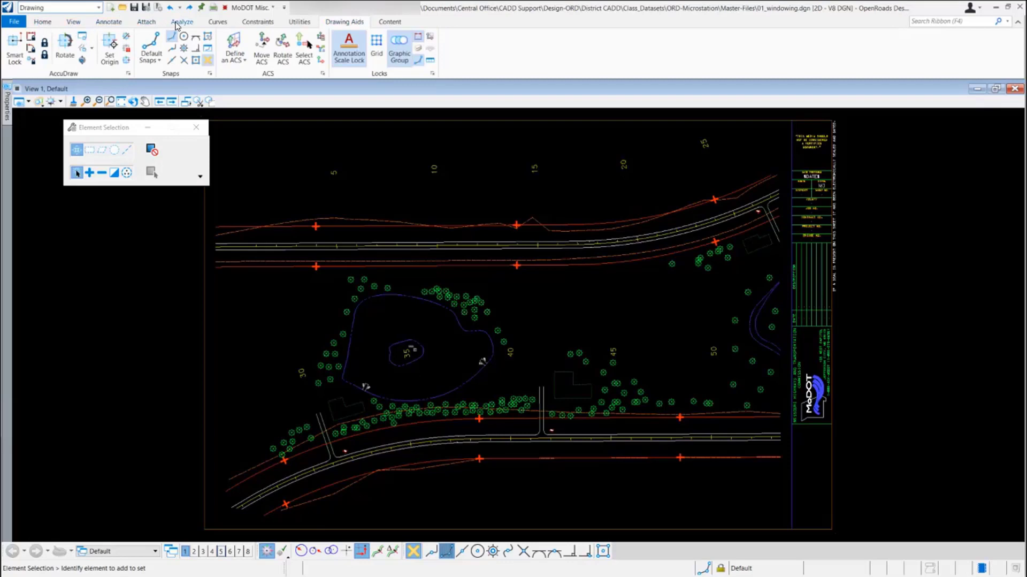
{"action": "left_click", "coordinate": [43, 22]}
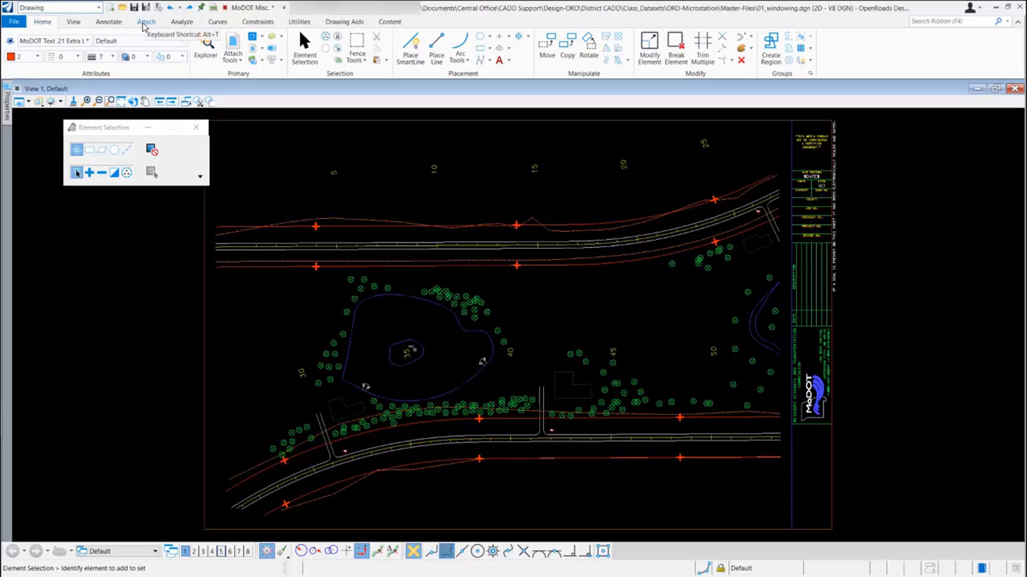
{"action": "left_click", "coordinate": [146, 22]}
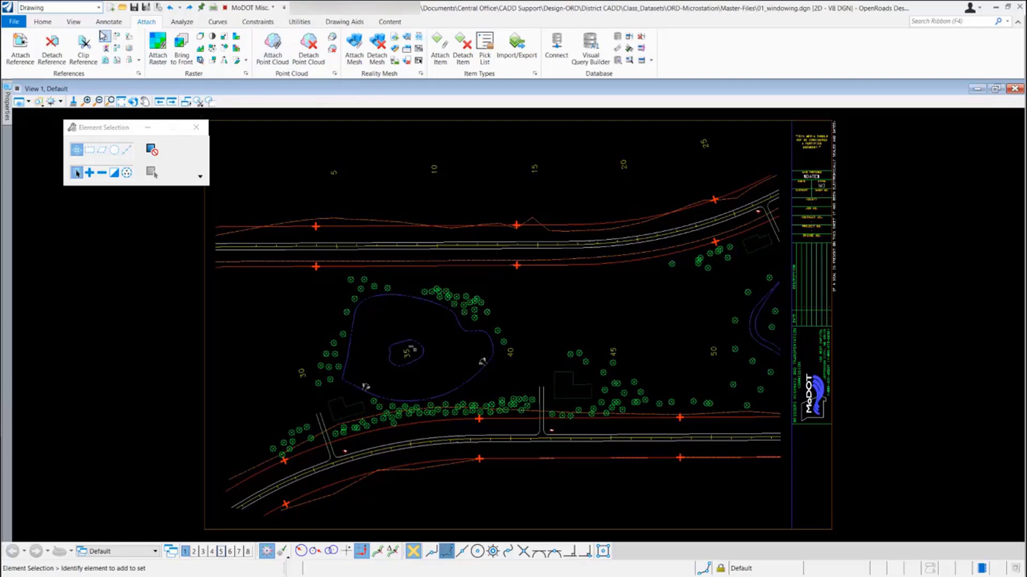
Switch the workflow to MoDOT CADD Detailing Standards and look over its Survey and Design tools
{"action": "left_click", "coordinate": [99, 7]}
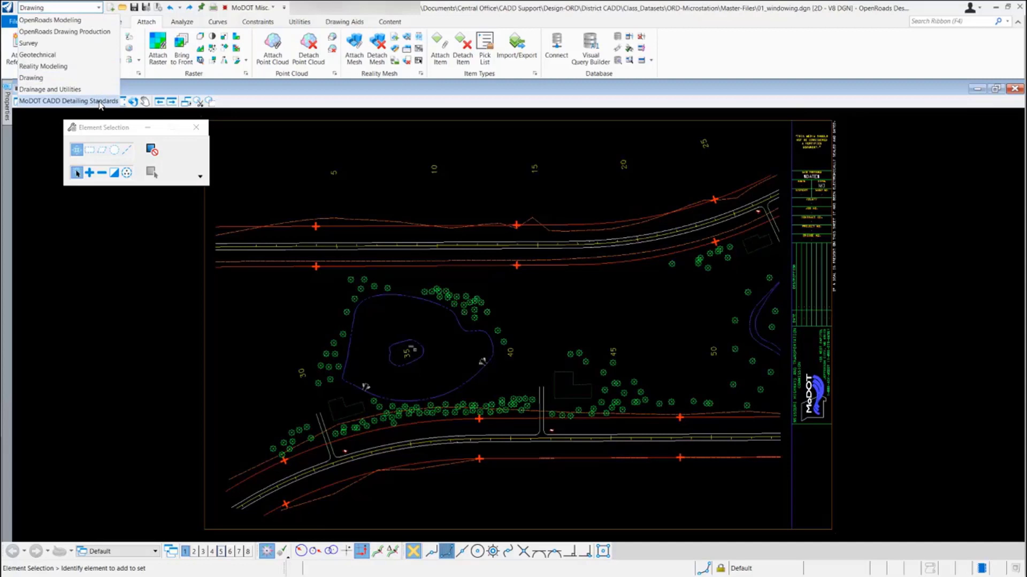
{"action": "left_click", "coordinate": [68, 100]}
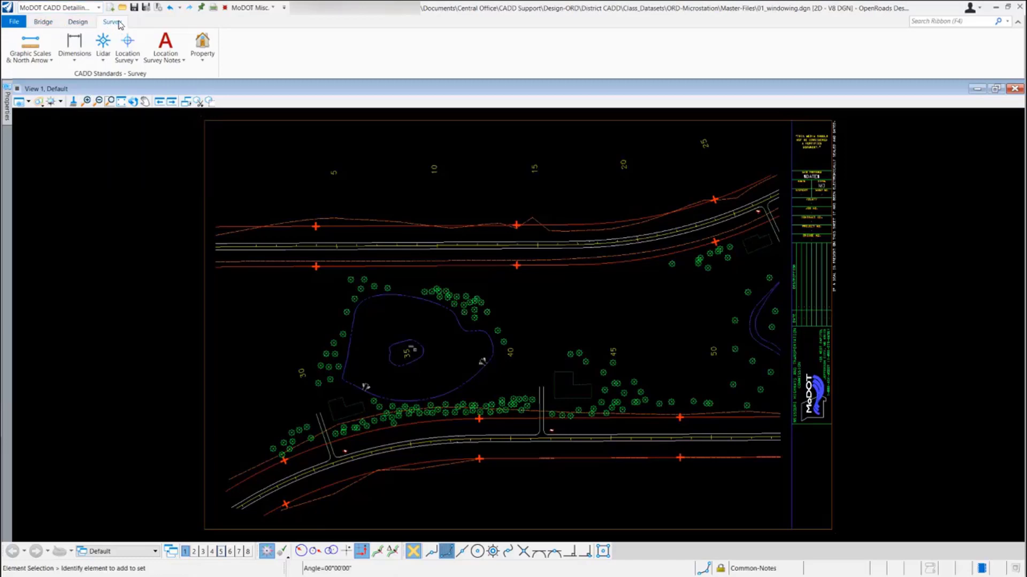
{"action": "left_click", "coordinate": [81, 23]}
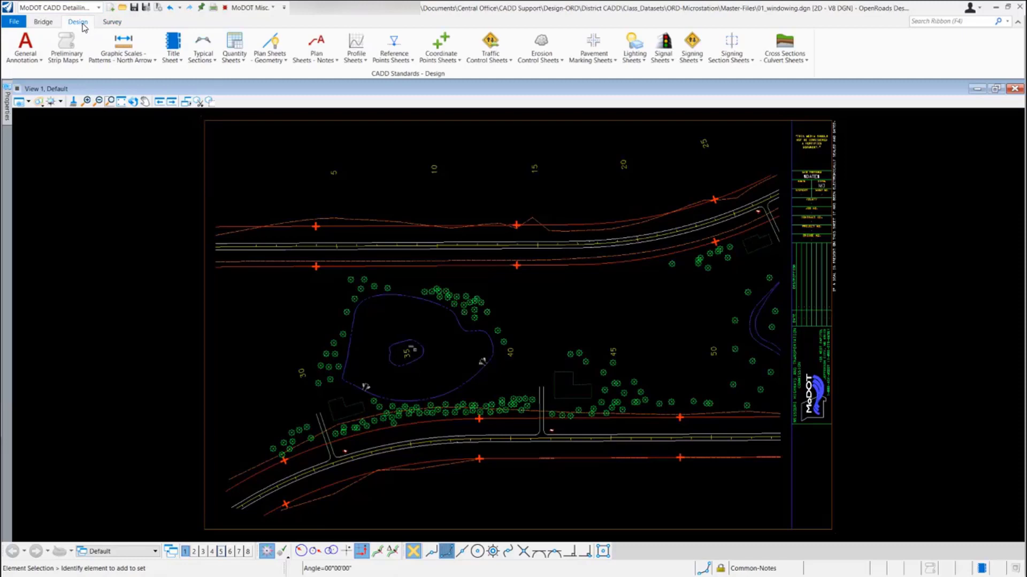
{"action": "left_click", "coordinate": [40, 58]}
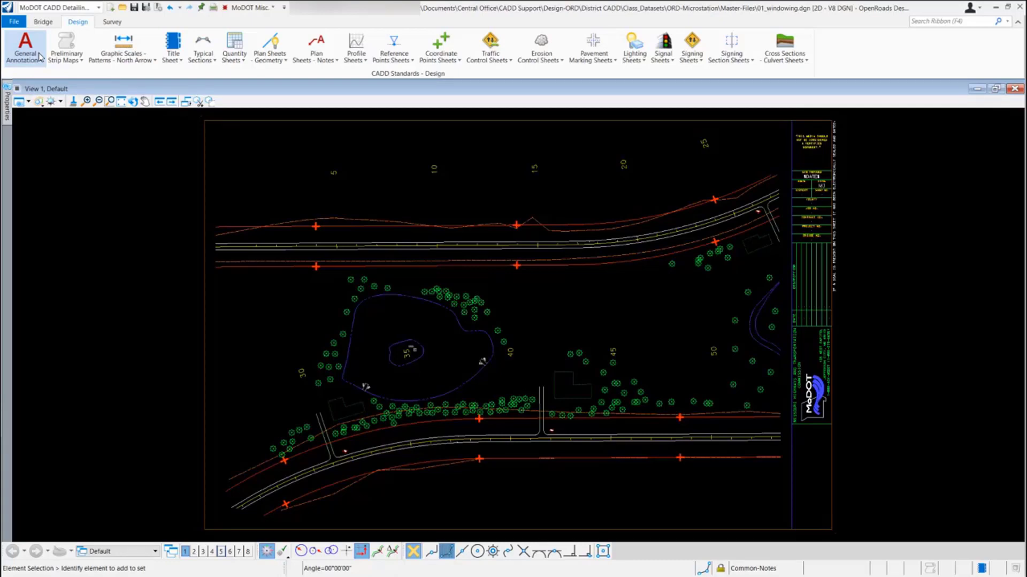
Return the workflow to Drawing
{"action": "left_click", "coordinate": [99, 7]}
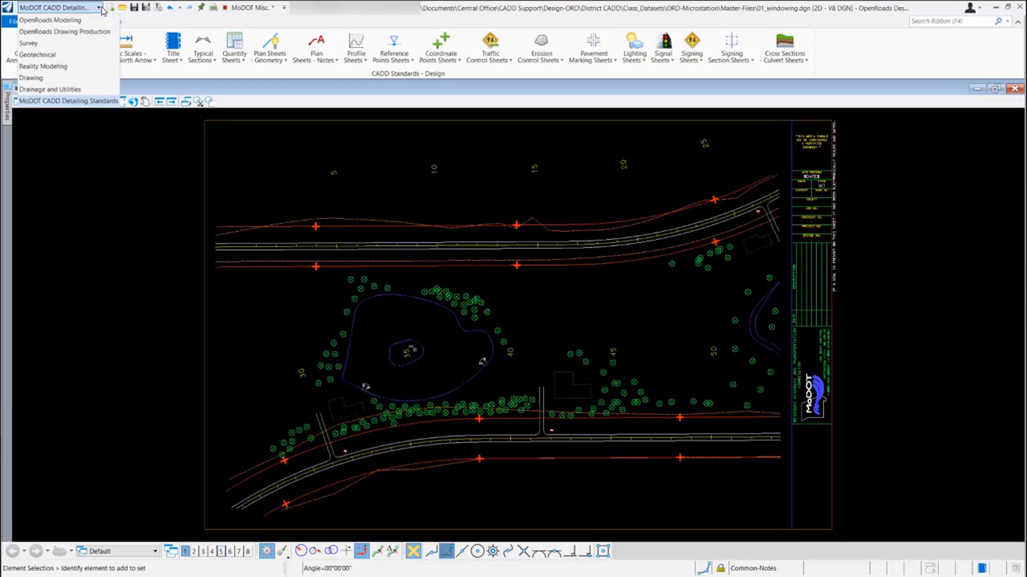
{"action": "left_click", "coordinate": [58, 80]}
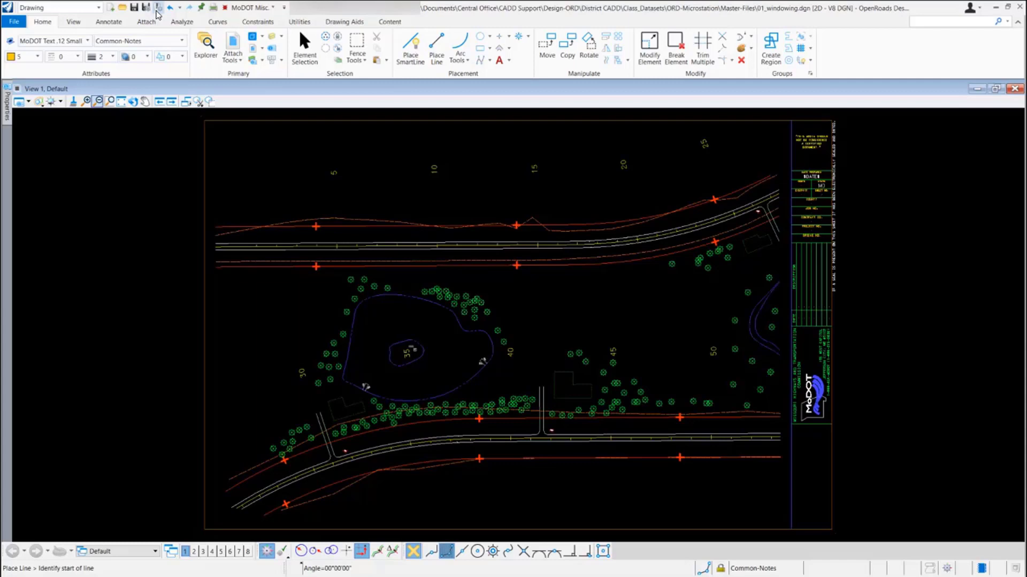
{"action": "left_click", "coordinate": [175, 9]}
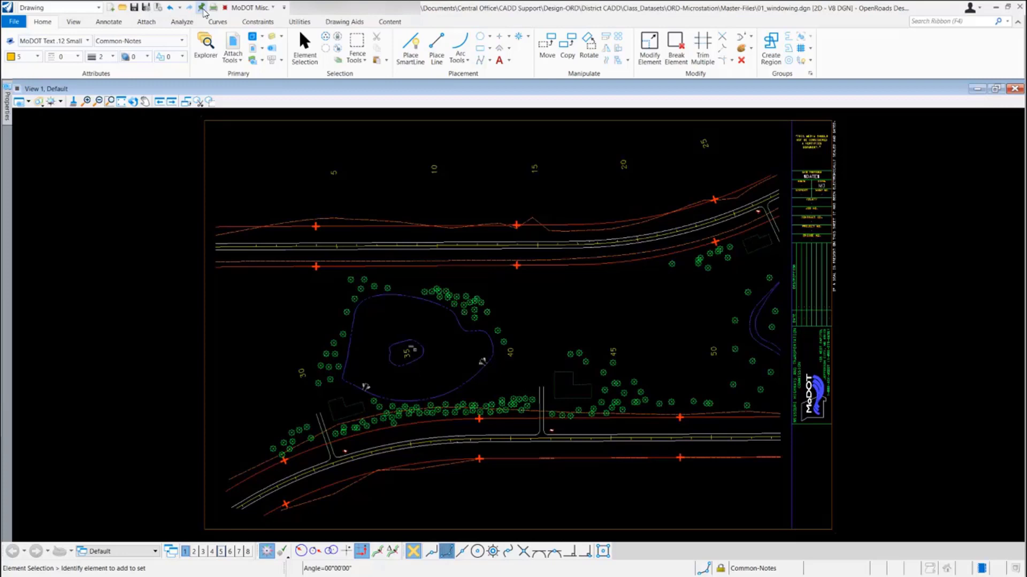
{"action": "left_click", "coordinate": [202, 8]}
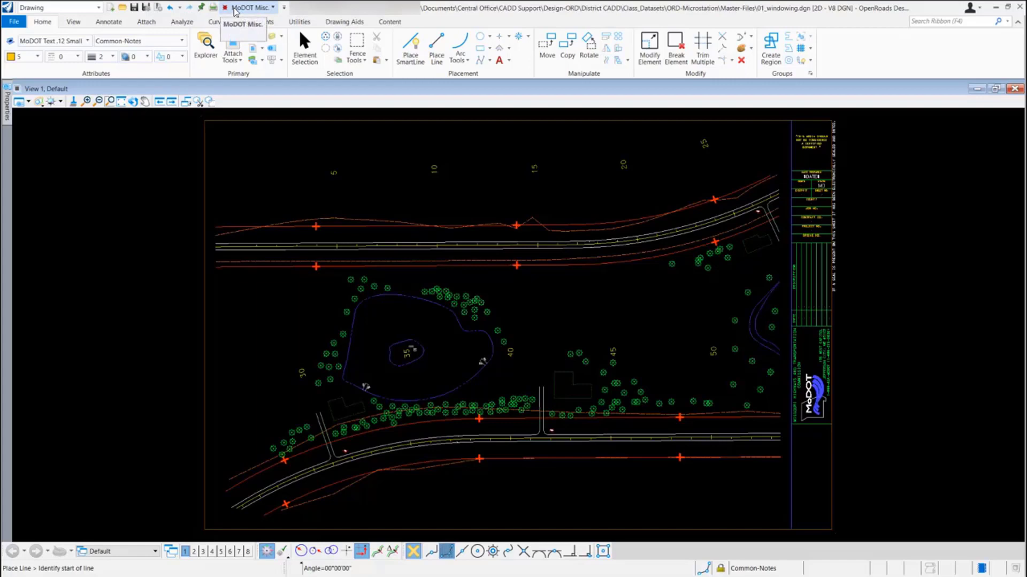
{"action": "key", "text": "Escape"}
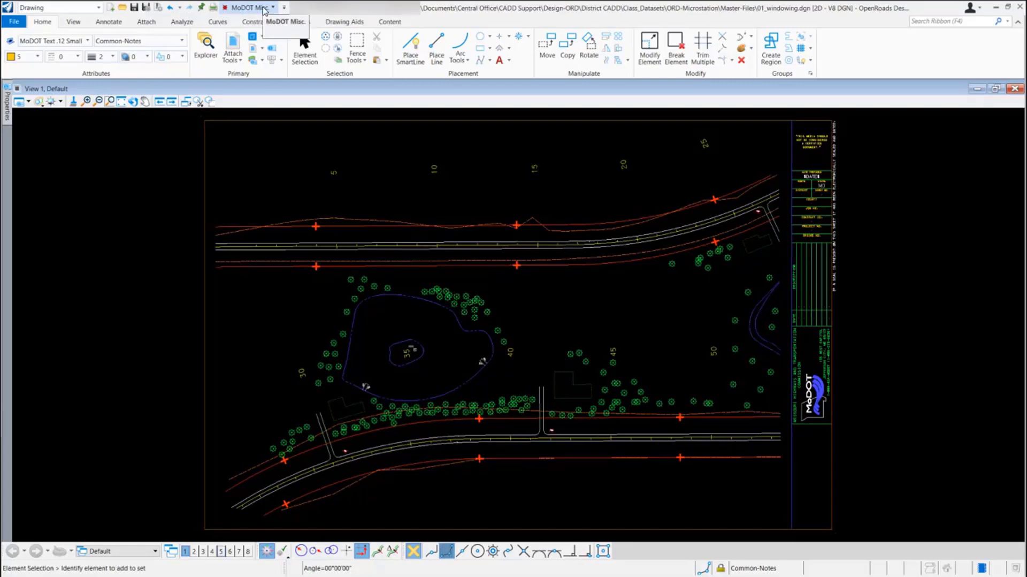
Start the Place Line tool from the Linear Elements group of the MoDOT Misc. tools
{"action": "left_click", "coordinate": [264, 8]}
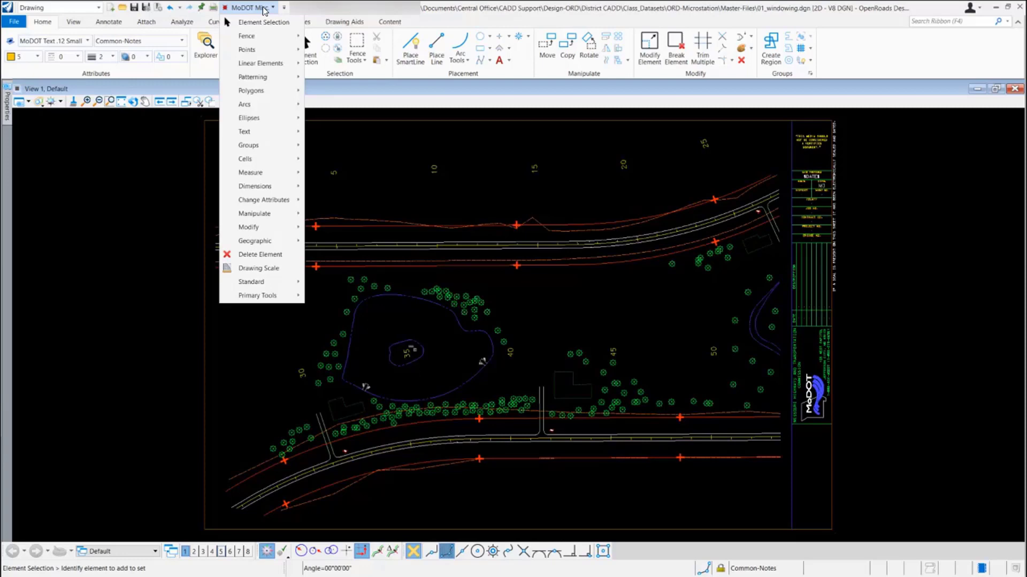
{"action": "mouse_move", "coordinate": [269, 65]}
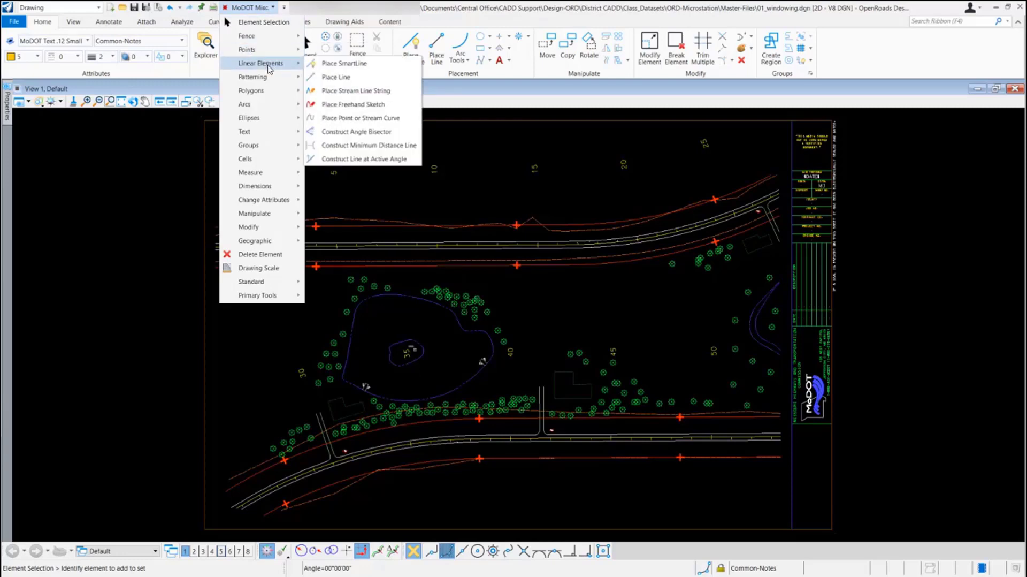
{"action": "left_click", "coordinate": [396, 78]}
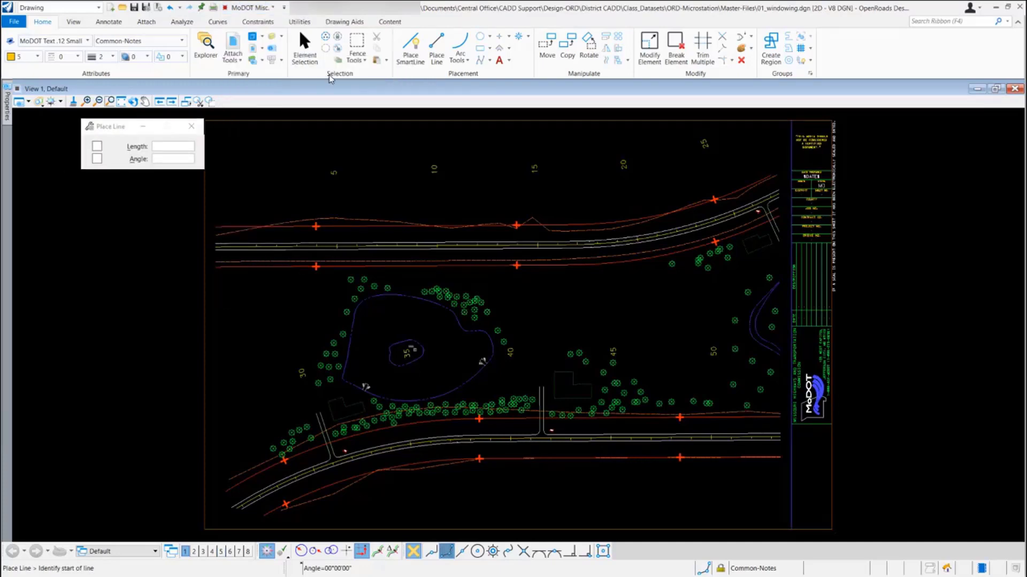
Review the MoDOT Misc. tool list and the customization options of the Quick Access Toolbar
{"action": "left_click", "coordinate": [259, 10]}
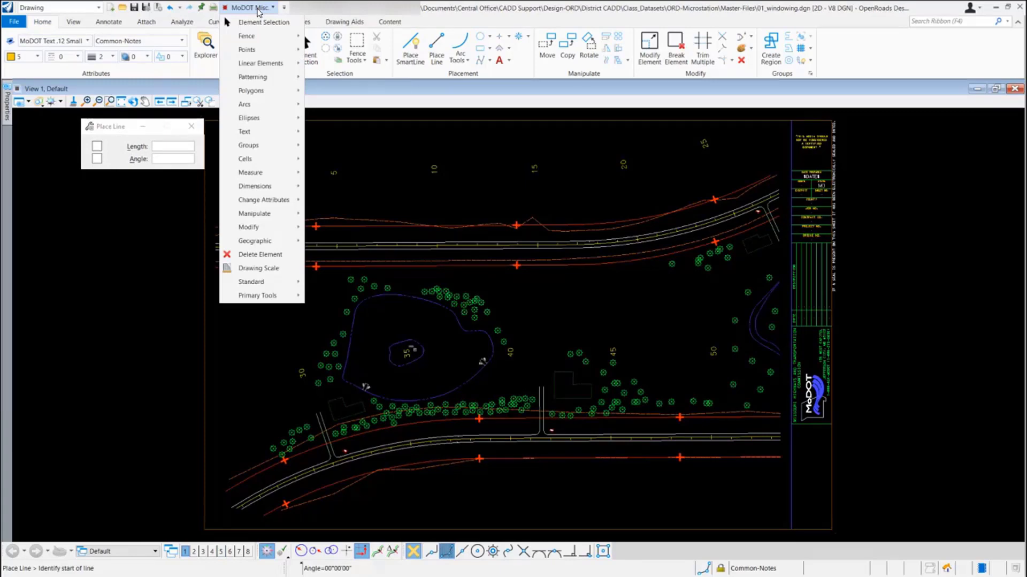
{"action": "left_click", "coordinate": [262, 8]}
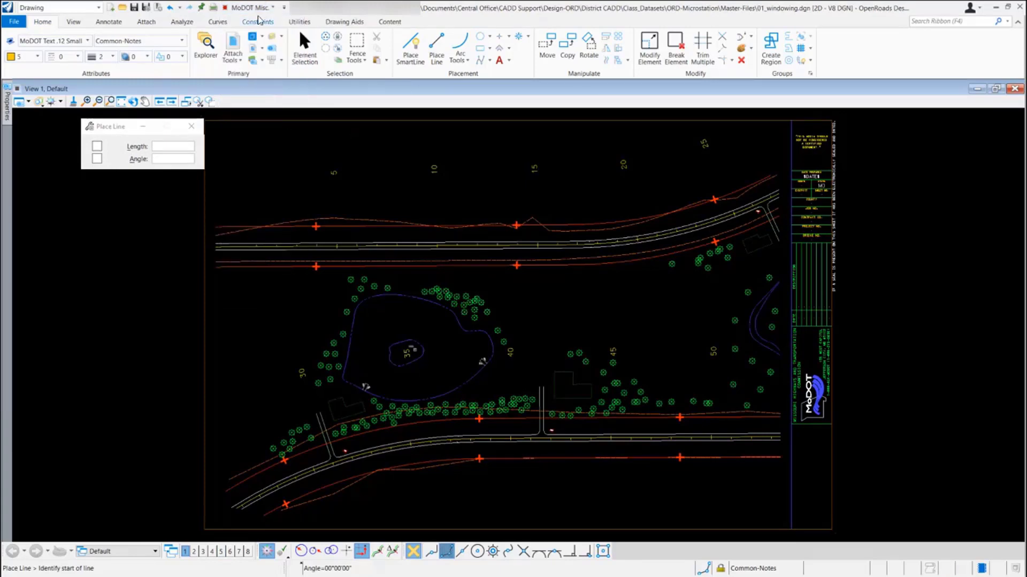
{"action": "left_click", "coordinate": [285, 9]}
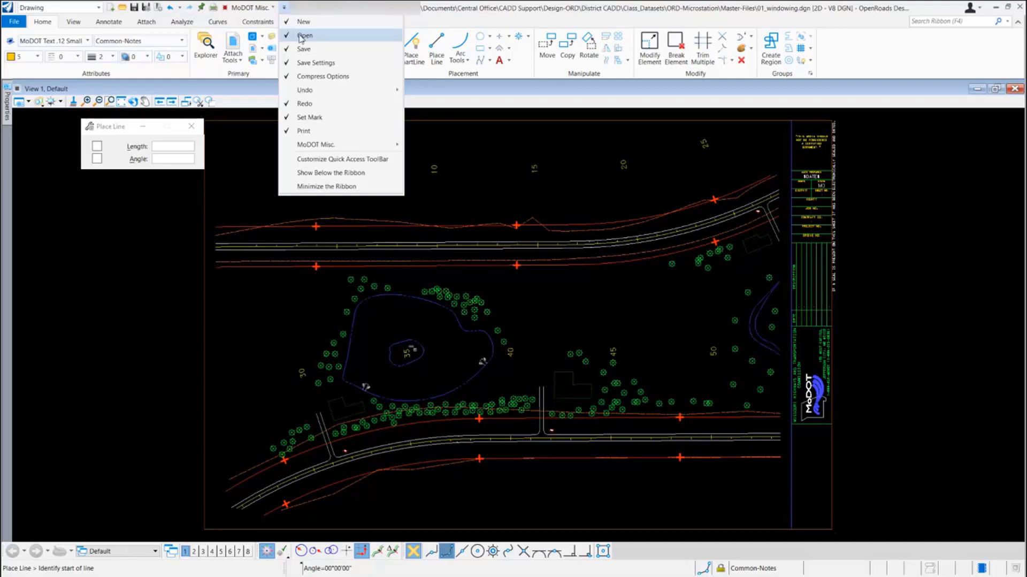
{"action": "mouse_move", "coordinate": [346, 140]}
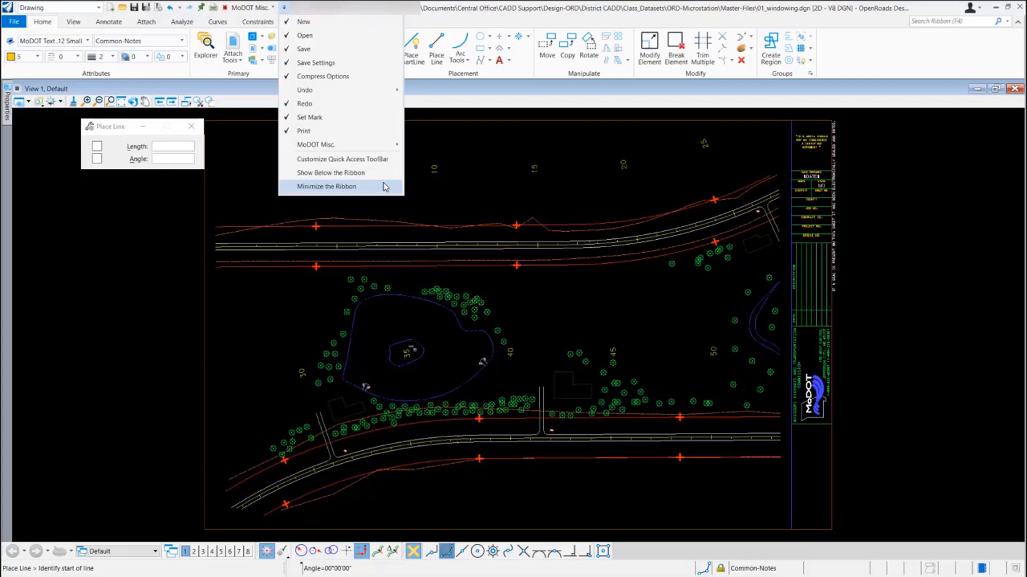
{"action": "key", "text": "Escape"}
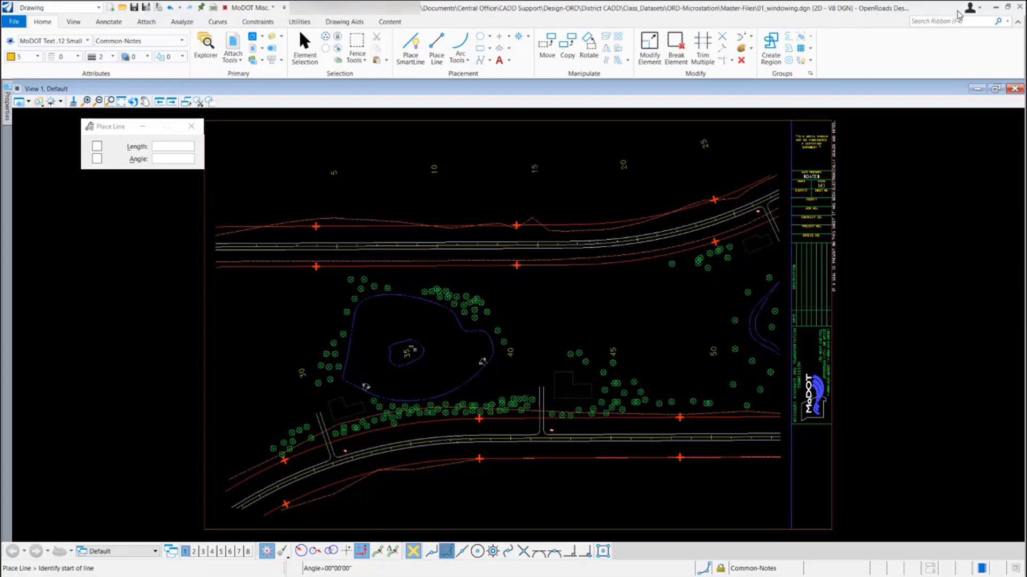
Check the details of the signed-in account
{"action": "mouse_move", "coordinate": [969, 13]}
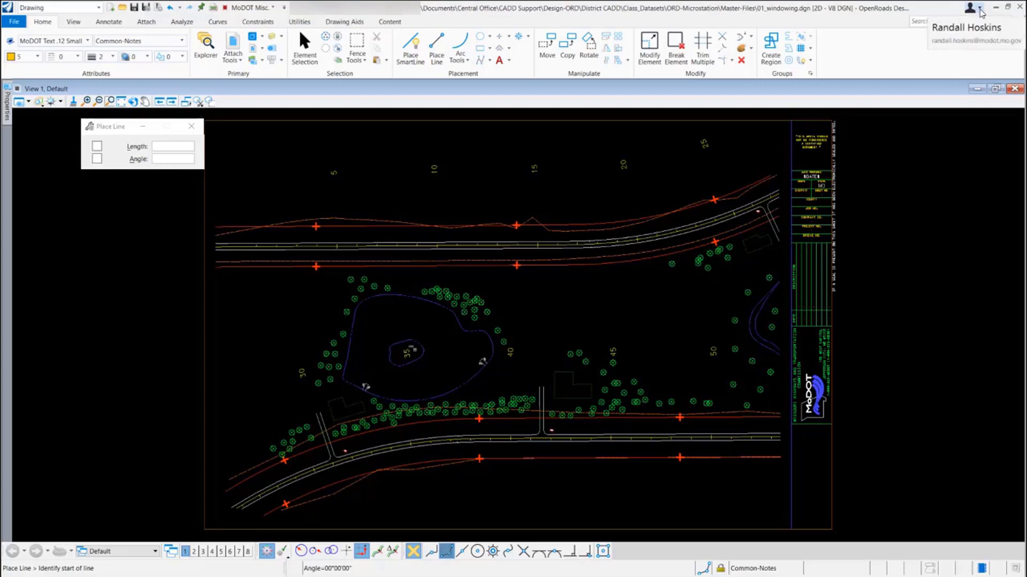
{"action": "left_click", "coordinate": [980, 9]}
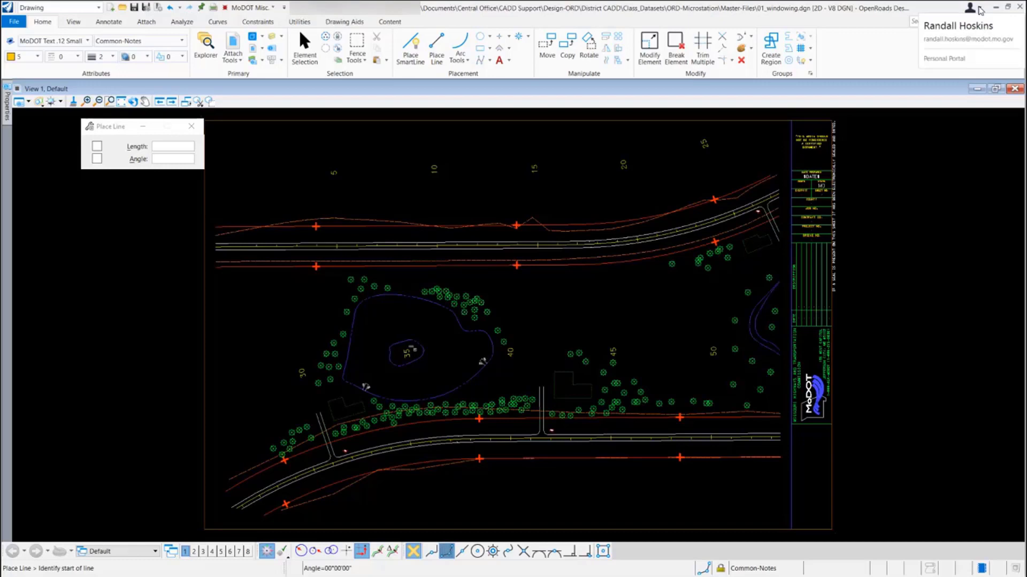
{"action": "left_click", "coordinate": [988, 11]}
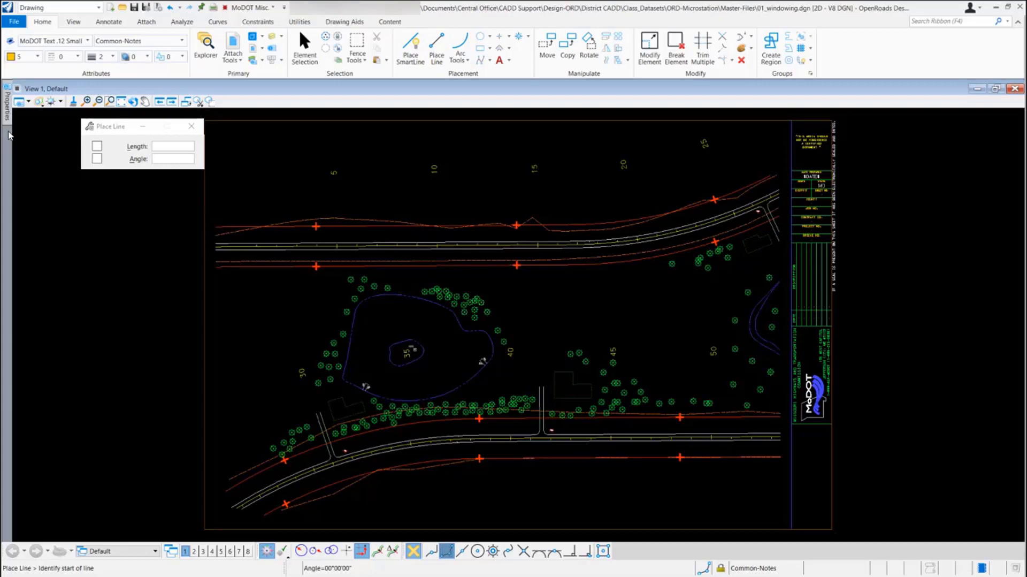
Close and reopen View 1, and briefly open and close View 5
{"action": "left_click", "coordinate": [7, 107]}
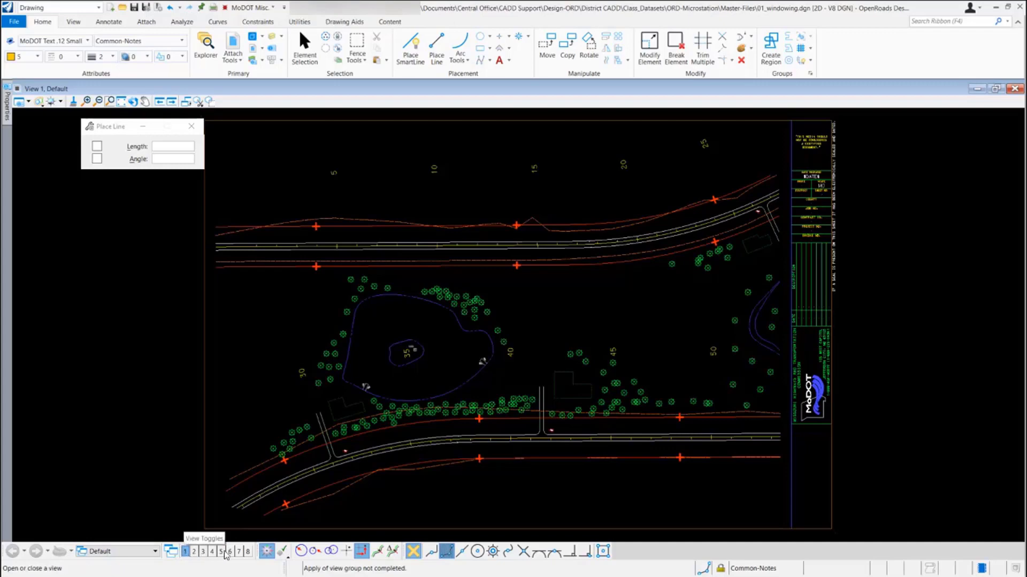
{"action": "left_click", "coordinate": [186, 551]}
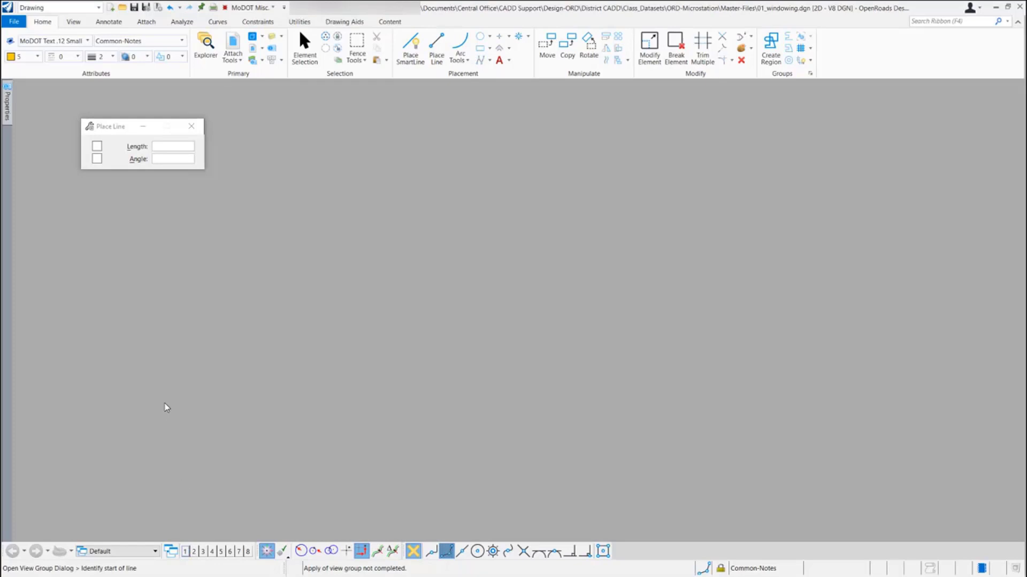
{"action": "left_click", "coordinate": [185, 551]}
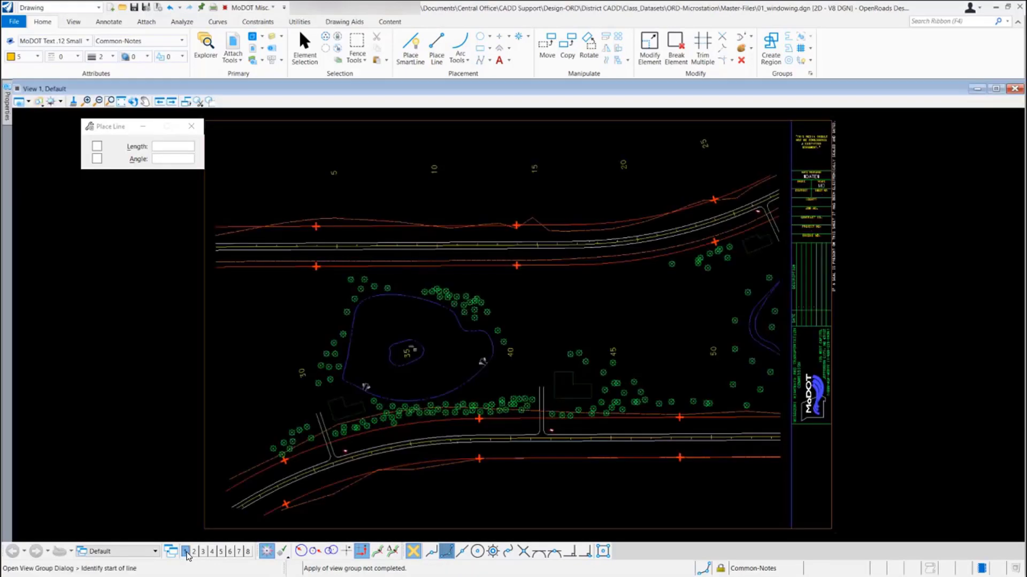
{"action": "left_click", "coordinate": [221, 551]}
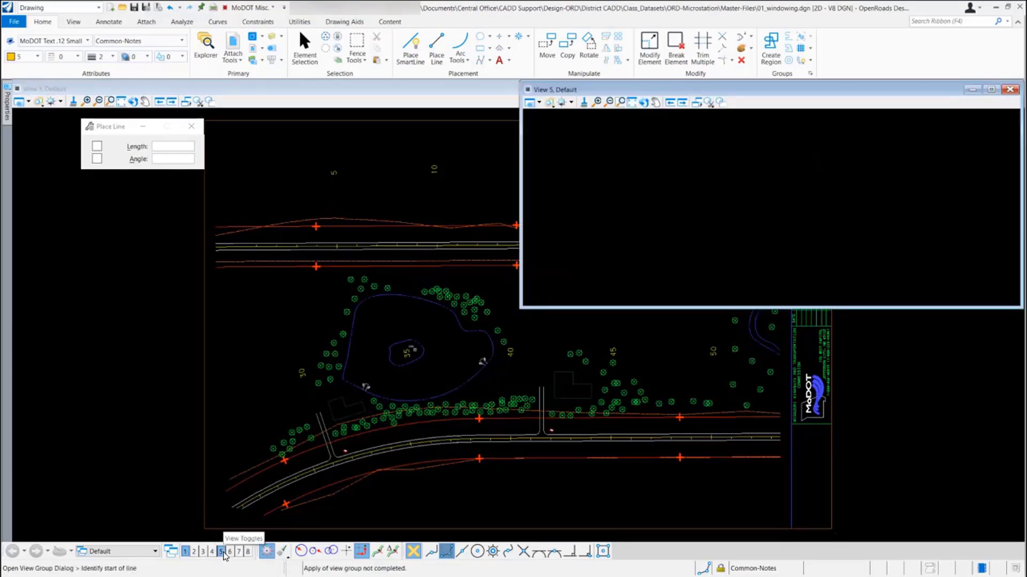
{"action": "left_click", "coordinate": [221, 551]}
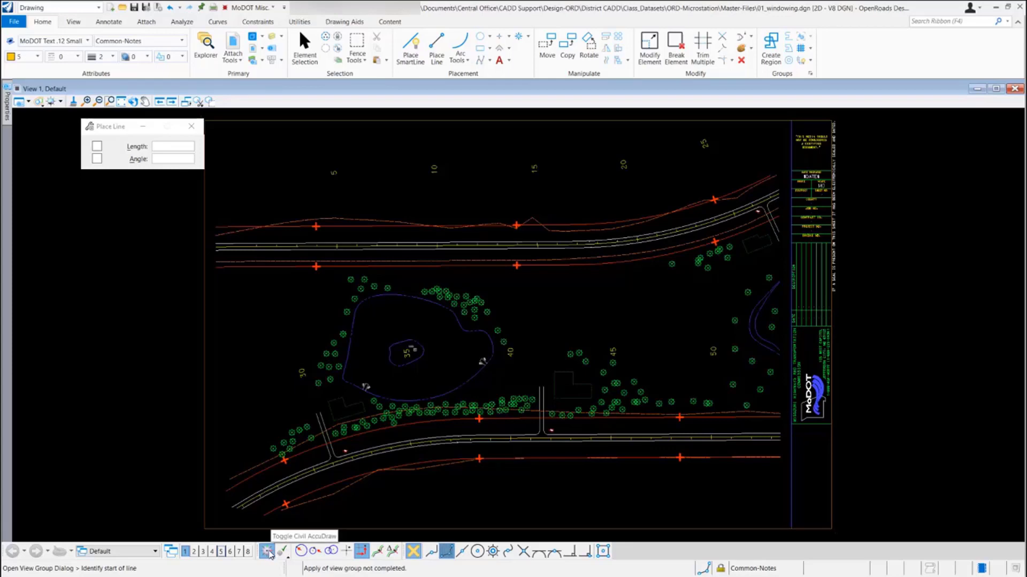
{"action": "left_click", "coordinate": [267, 550]}
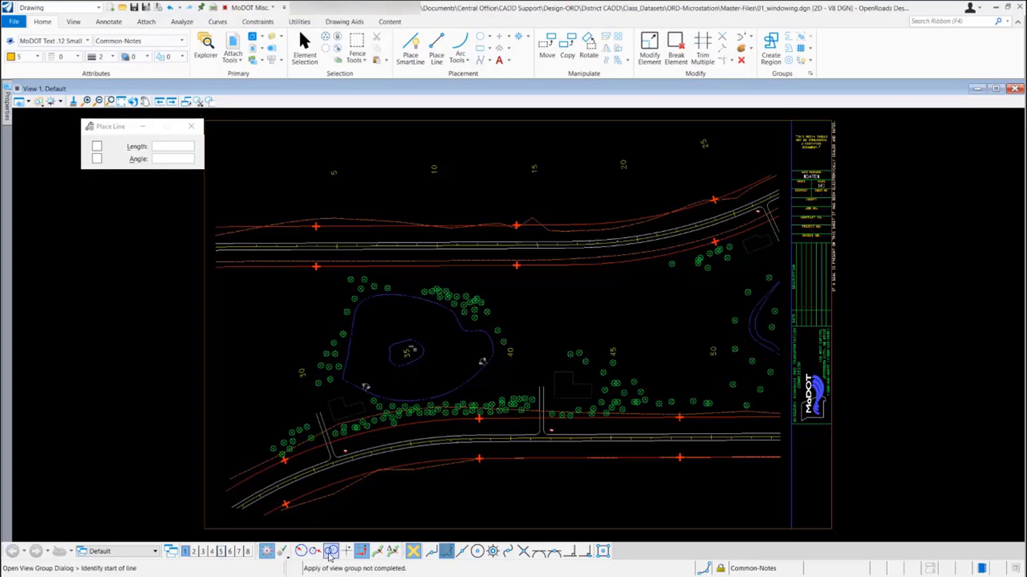
{"action": "left_click", "coordinate": [414, 553]}
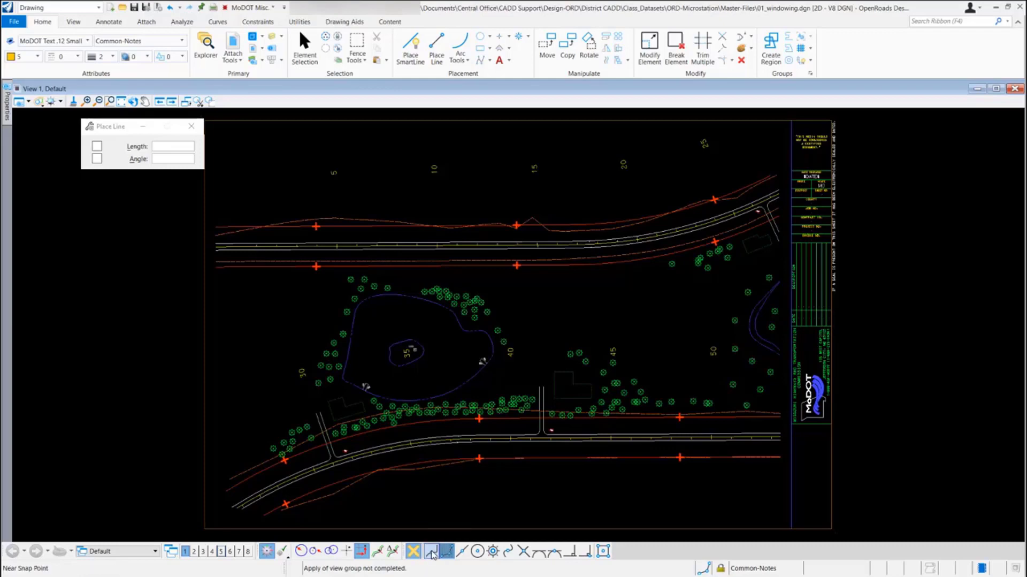
{"action": "left_click", "coordinate": [537, 551]}
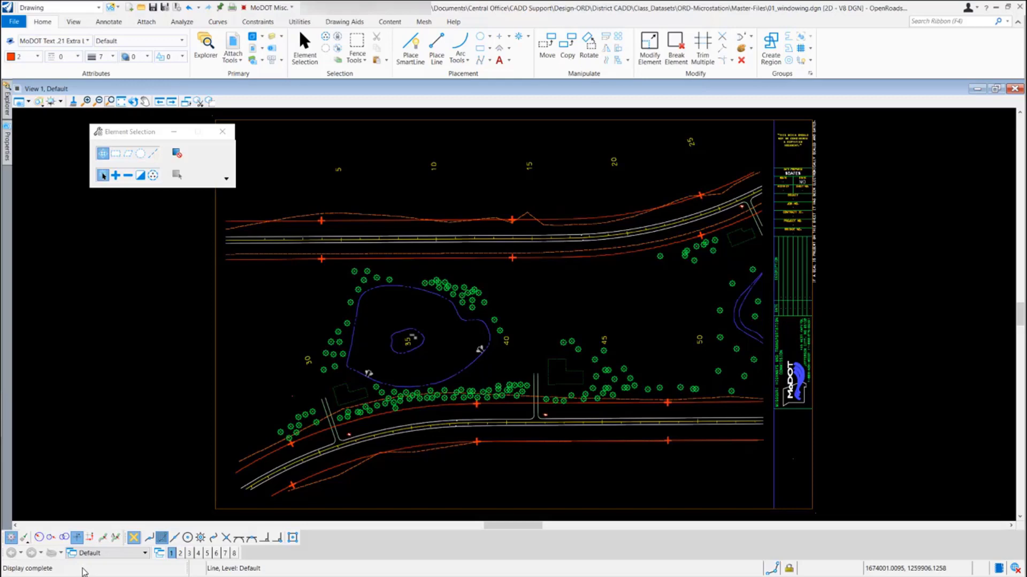
Place a line above the upper road from about X 1674594, Y 1261726 to about X 1675368, Y 1261856
{"action": "left_click", "coordinate": [436, 51]}
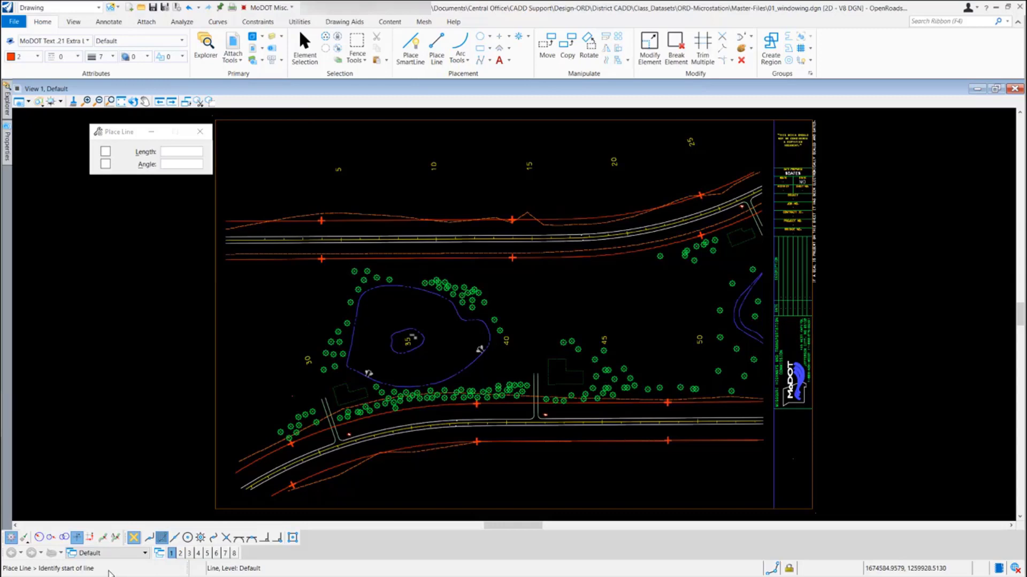
{"action": "left_click", "coordinate": [245, 166]}
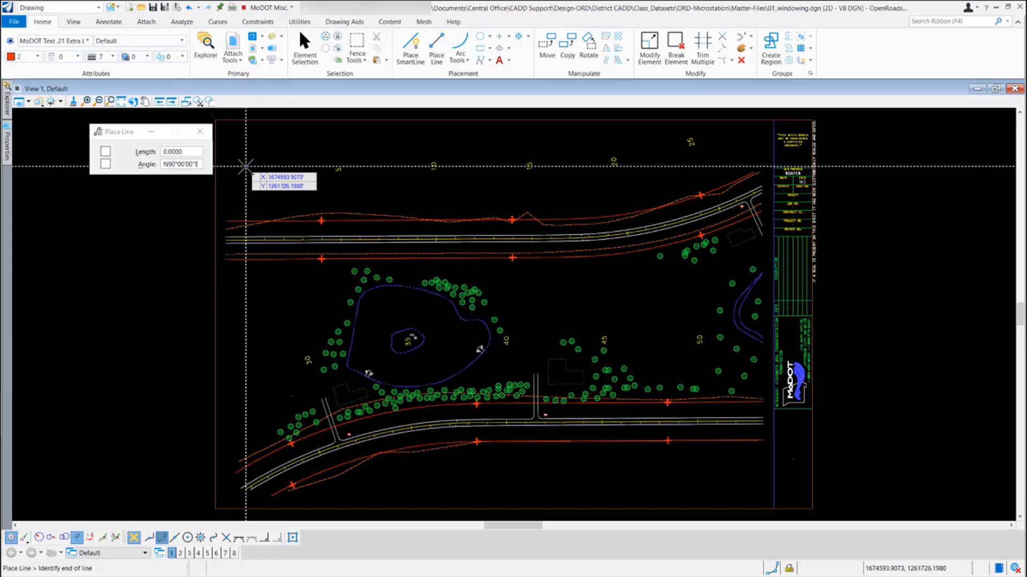
{"action": "left_click", "coordinate": [393, 140]}
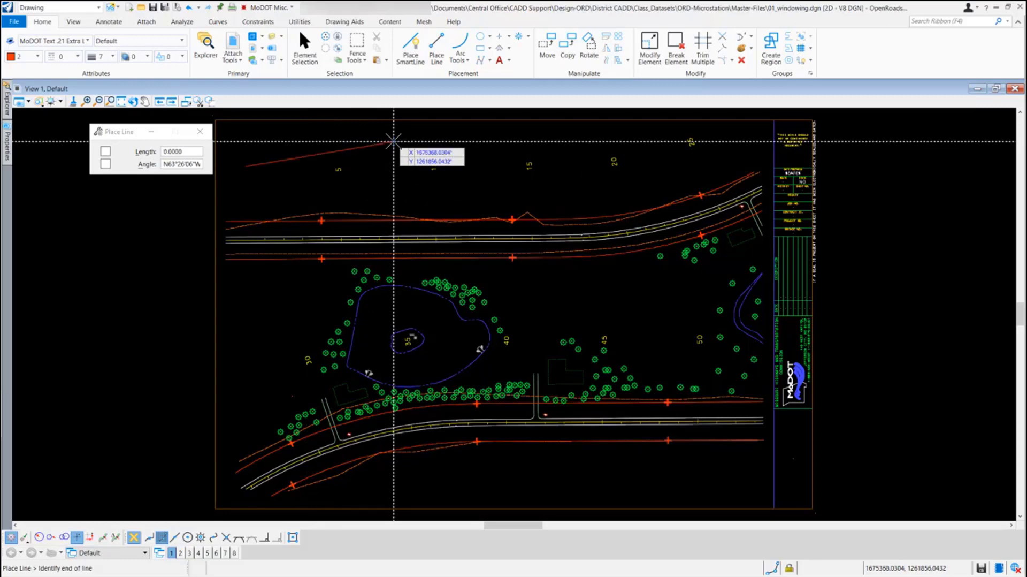
End the line placement and review the messages and their details in an enlarged Message Center
{"action": "right_click", "coordinate": [404, 181]}
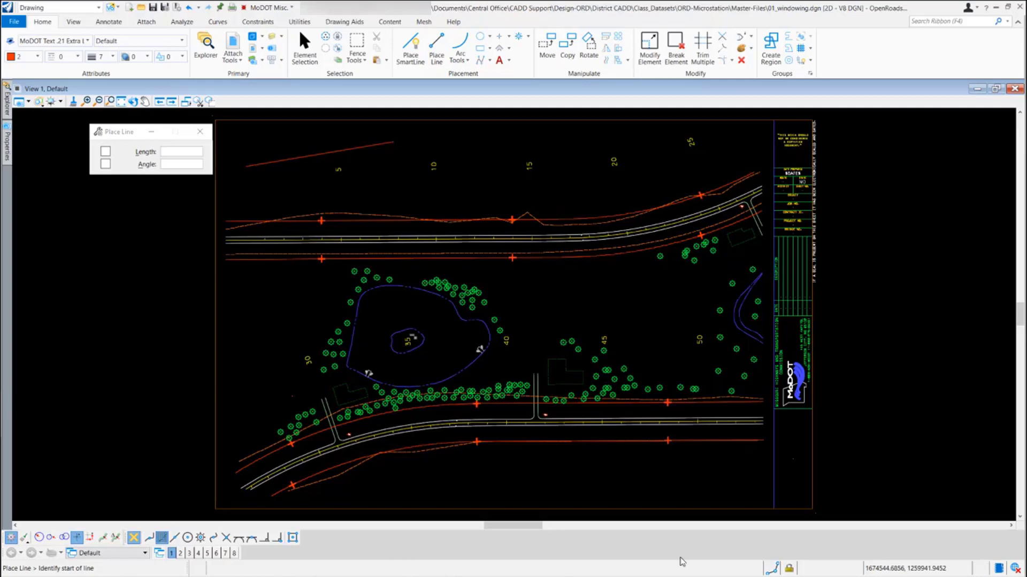
{"action": "left_click", "coordinate": [414, 567]}
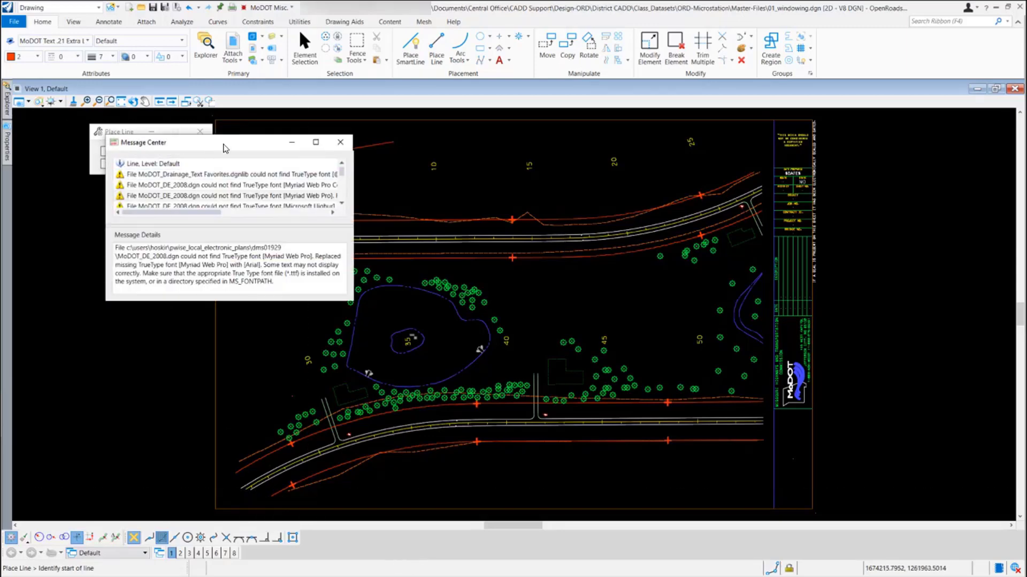
{"action": "left_click_drag", "start_coordinate": [224, 142], "coordinate": [273, 179]}
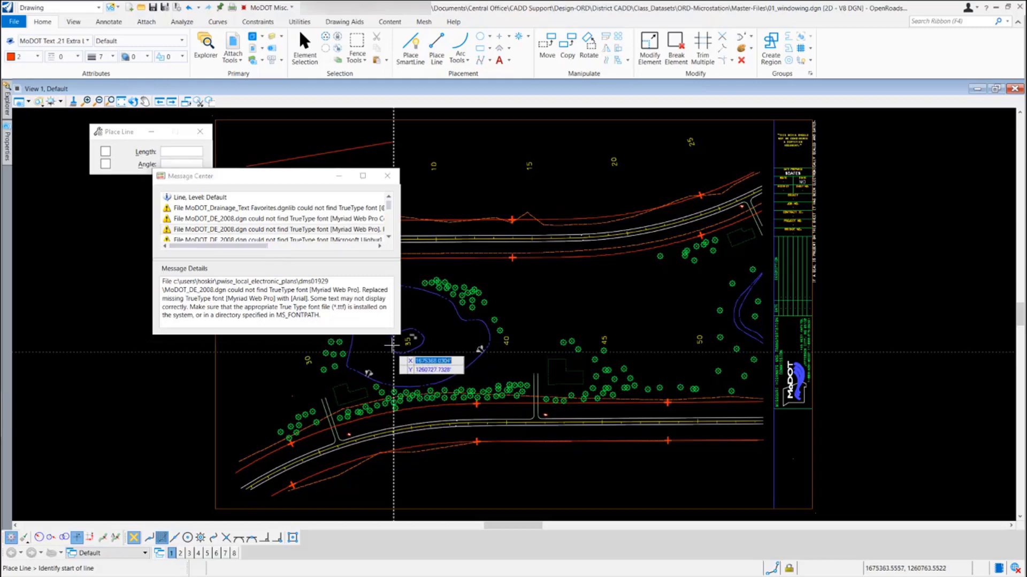
{"action": "left_click_drag", "start_coordinate": [400, 333], "coordinate": [546, 413]}
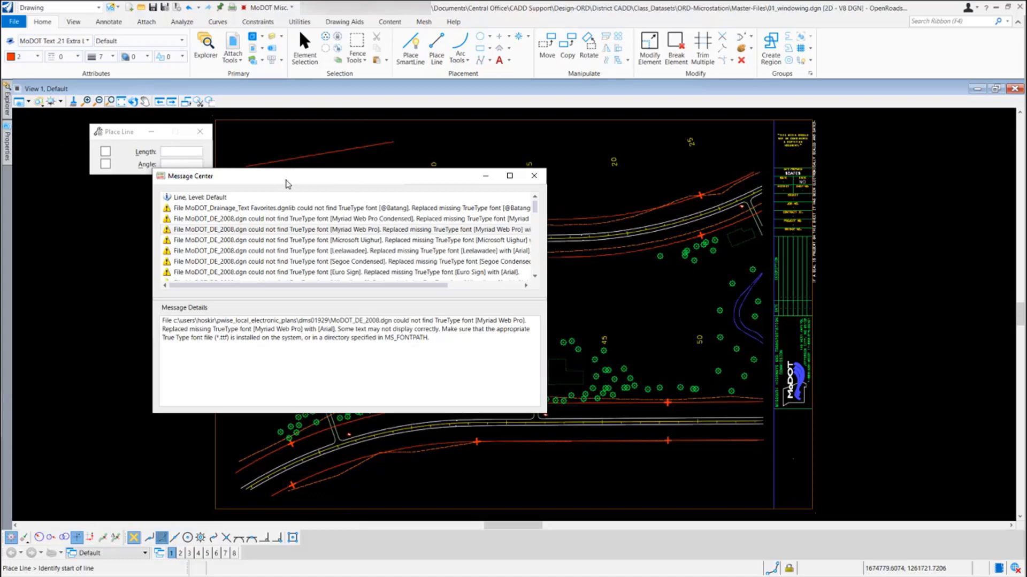
{"action": "left_click", "coordinate": [534, 176]}
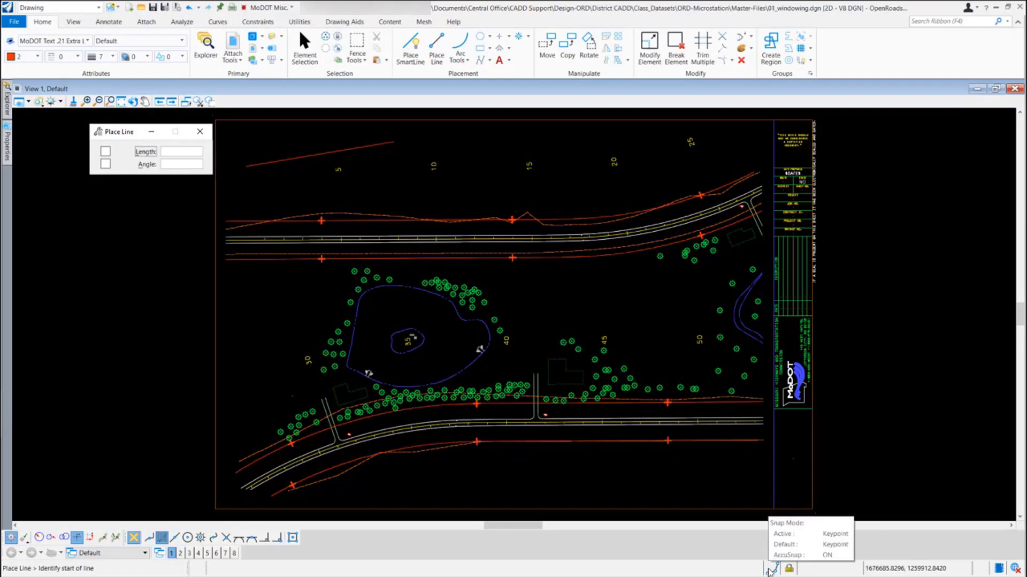
Check the available snap modes and the lock options
{"action": "left_click", "coordinate": [769, 570]}
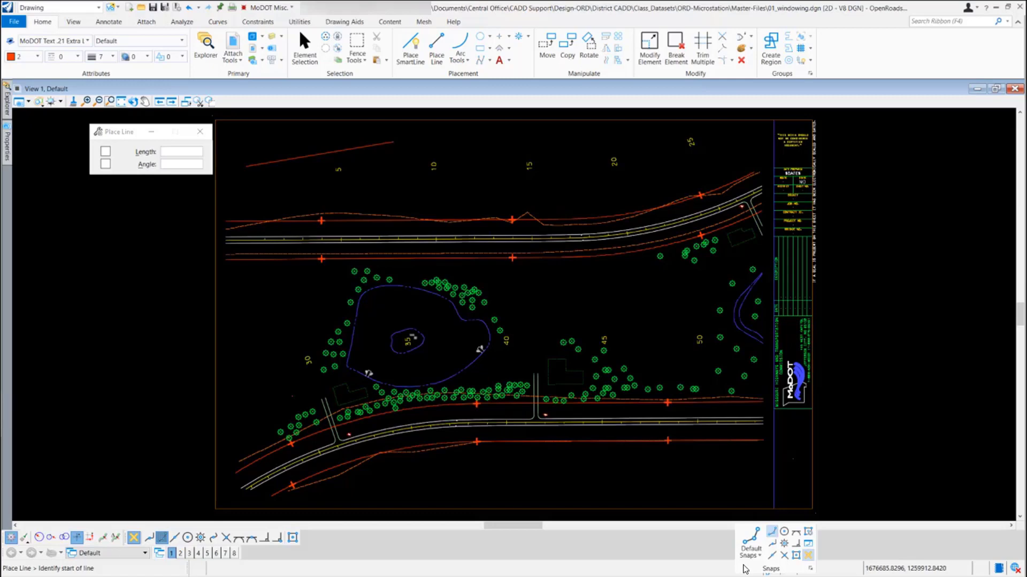
{"action": "left_click", "coordinate": [711, 488]}
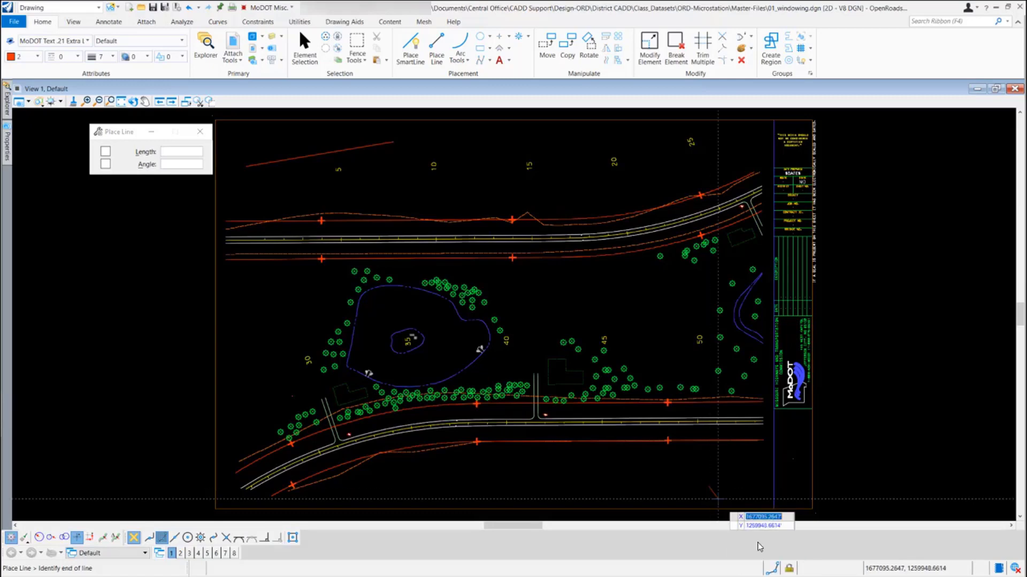
{"action": "left_click", "coordinate": [789, 569]}
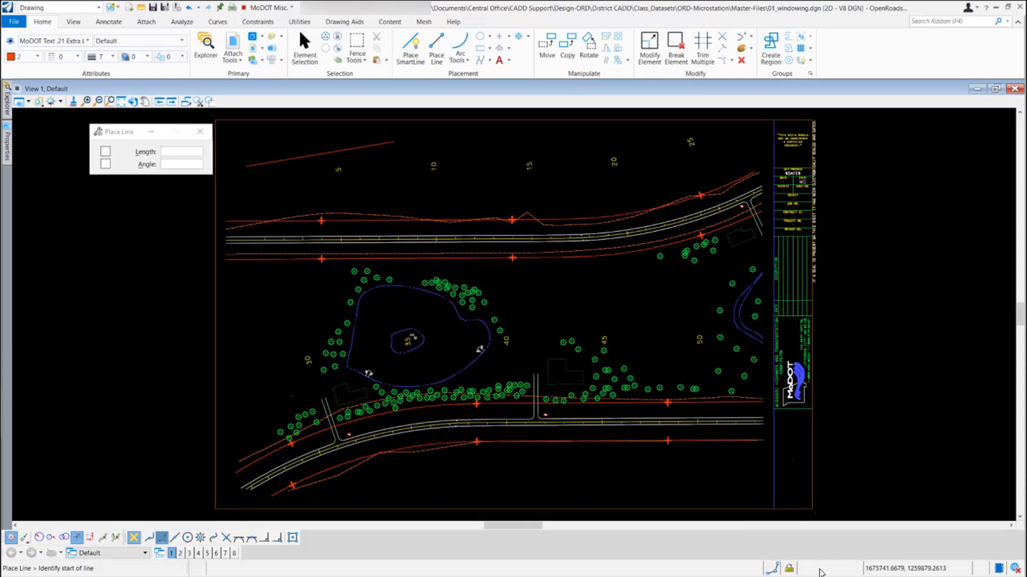
Select all elements in the drawing through the selection set options, and clear the selection
{"action": "left_click", "coordinate": [827, 572]}
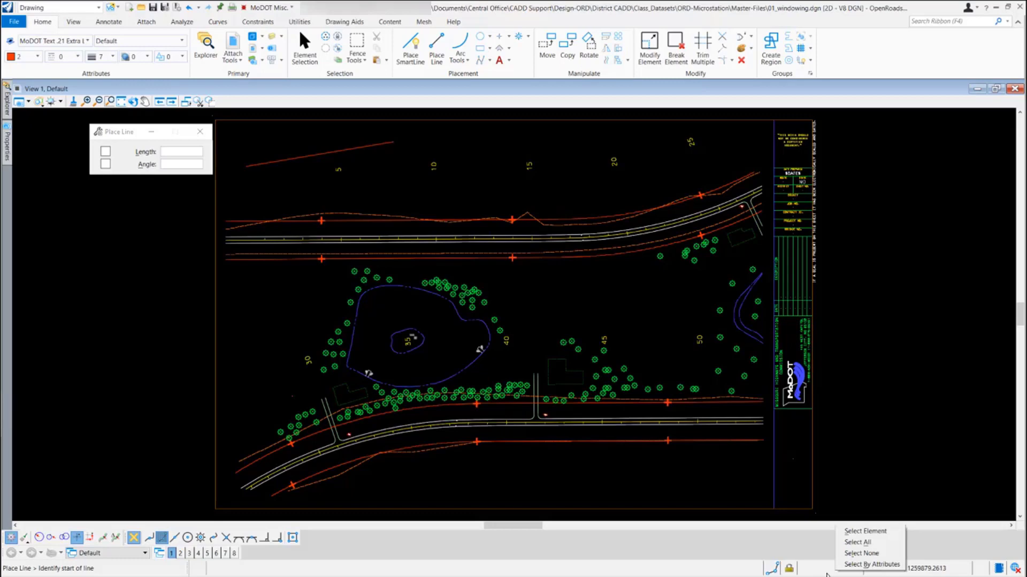
{"action": "left_click", "coordinate": [805, 539]}
{"action": "left_click", "coordinate": [821, 568]}
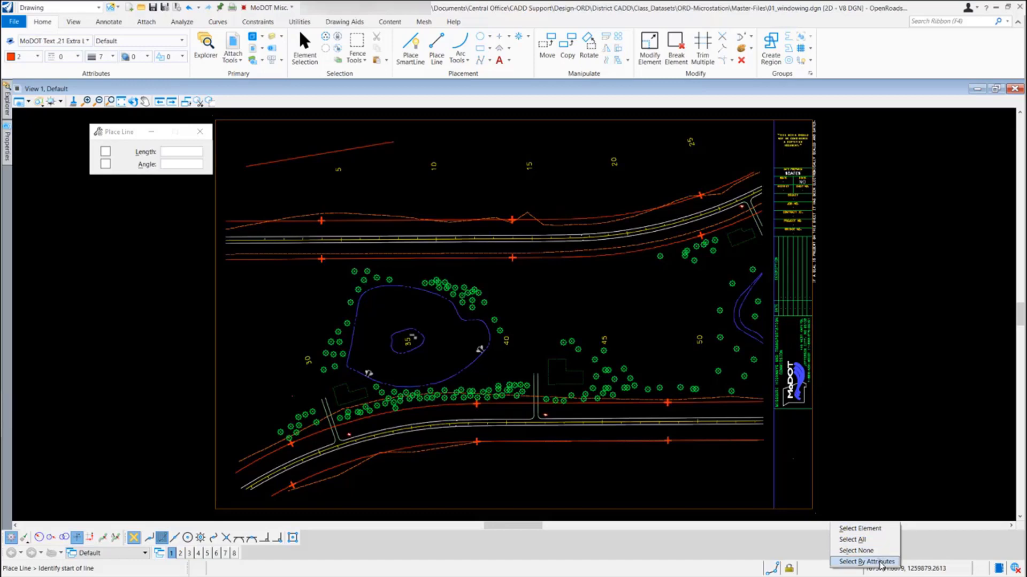
{"action": "left_click", "coordinate": [875, 539]}
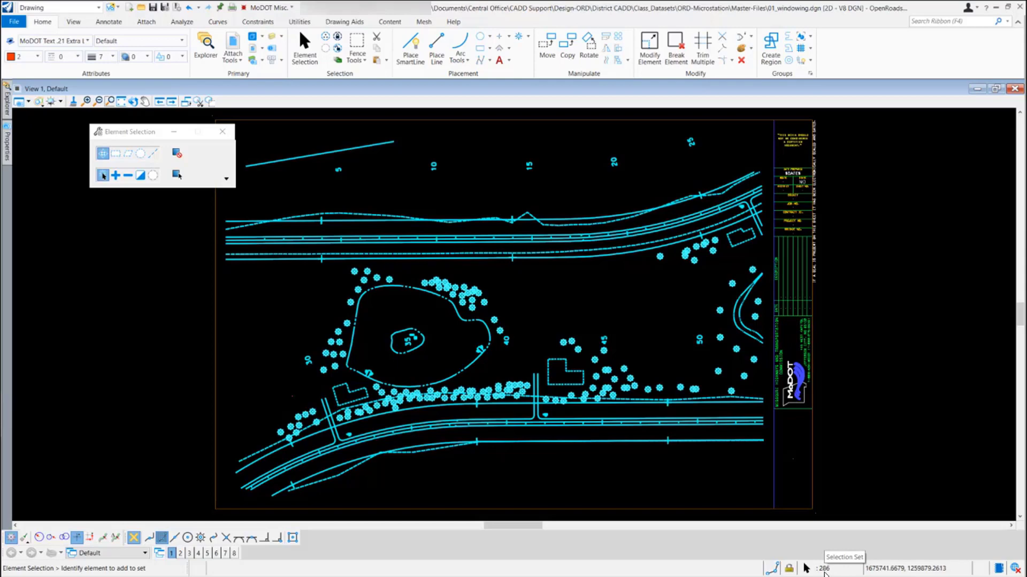
{"action": "left_click", "coordinate": [850, 570]}
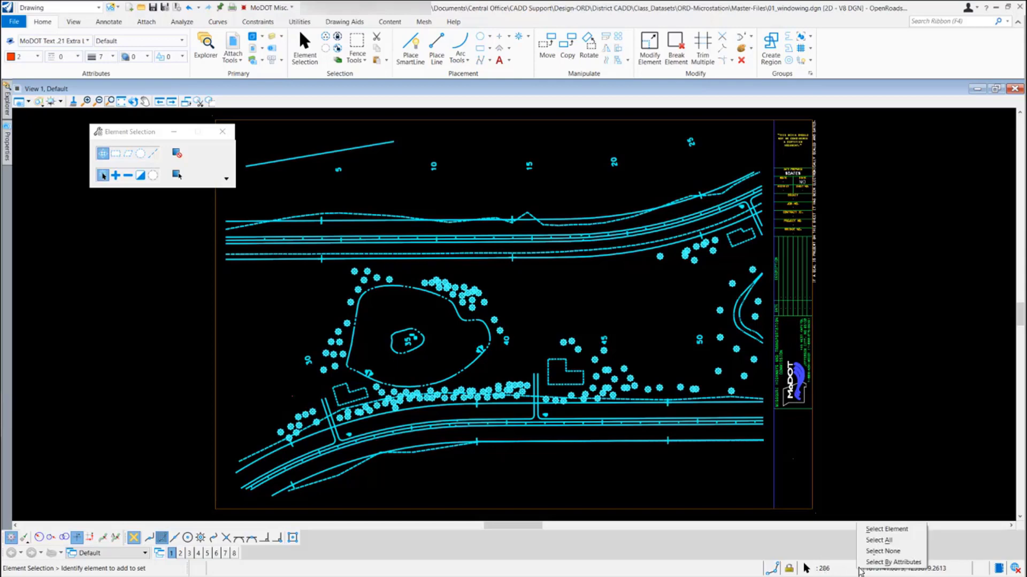
{"action": "left_click", "coordinate": [885, 553]}
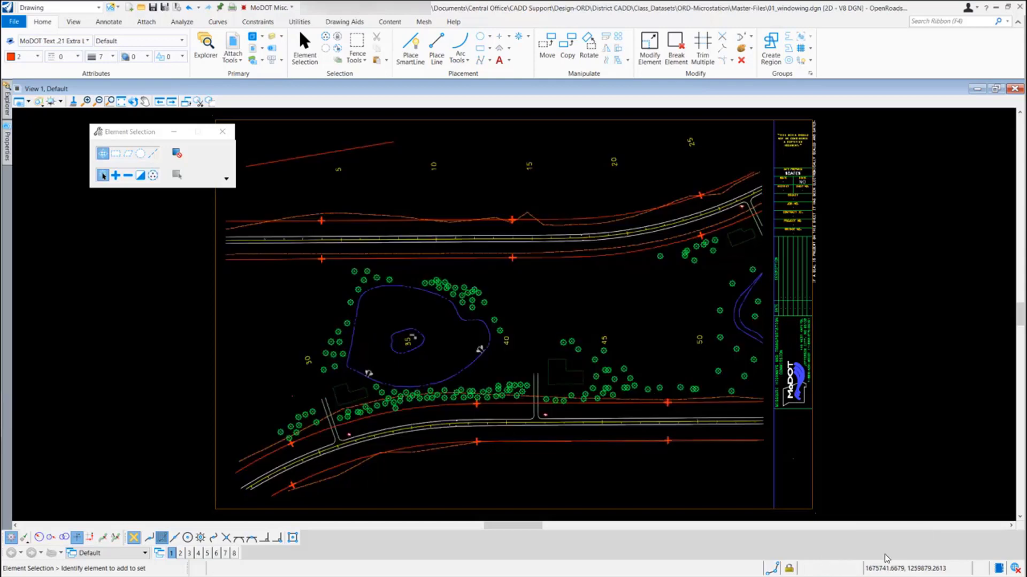
Enter "place line" in the ribbon search and check the display options of the running coordinates
{"action": "key", "text": "F4"}
{"action": "type", "text": "place line"}
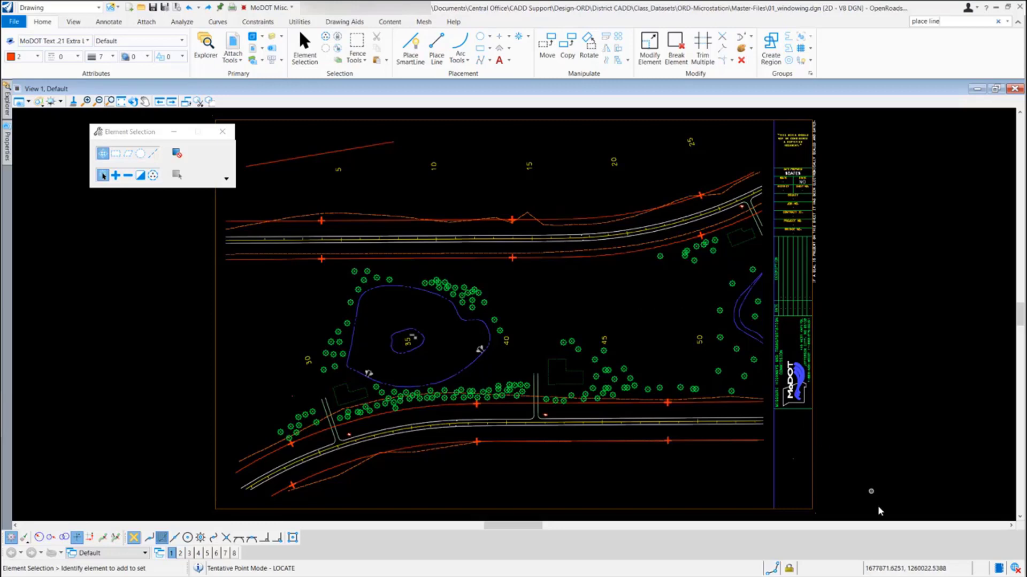
{"action": "right_click", "coordinate": [925, 571]}
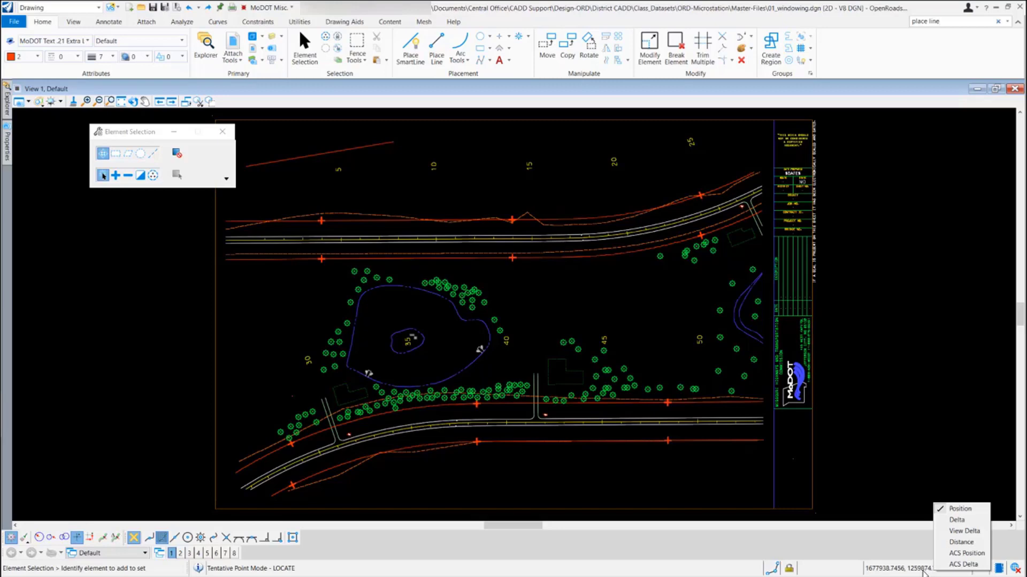
{"action": "left_click", "coordinate": [932, 553]}
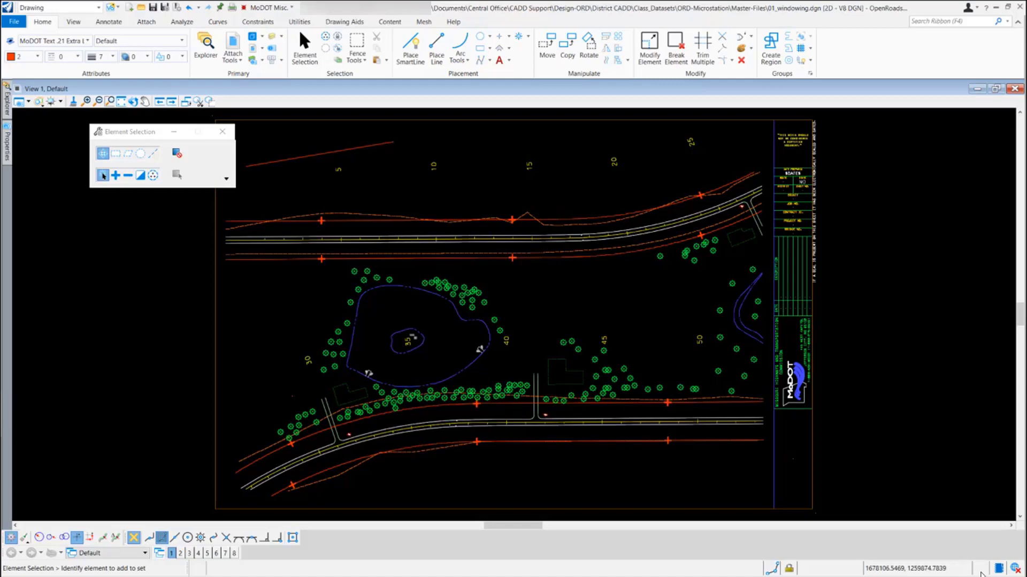
Place a single-segment SmartLine above the upper road, ending at about X 1676404, Y 1261639, and undo it
{"action": "left_click", "coordinate": [413, 53]}
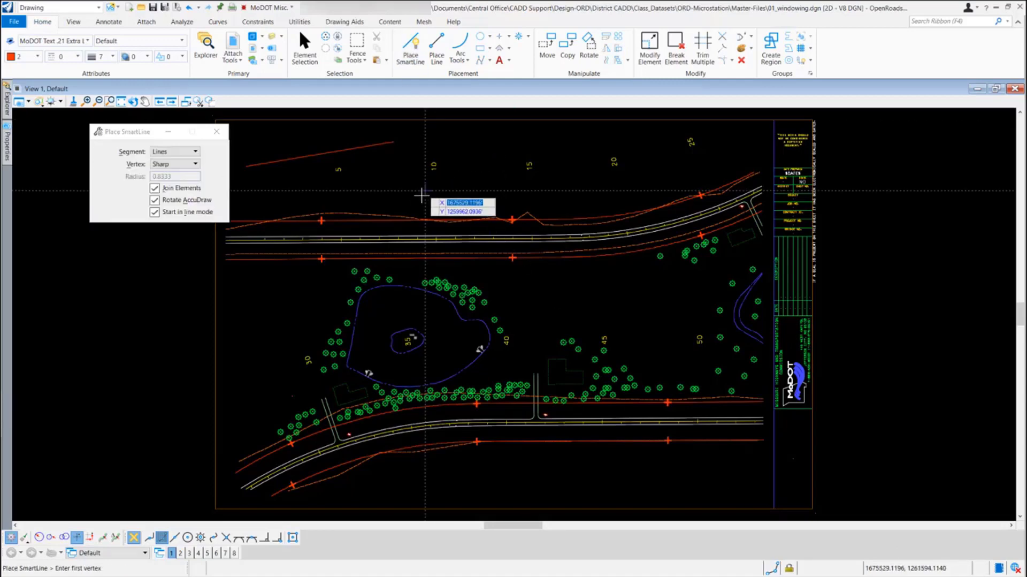
{"action": "left_click", "coordinate": [421, 201]}
{"action": "left_click", "coordinate": [591, 182]}
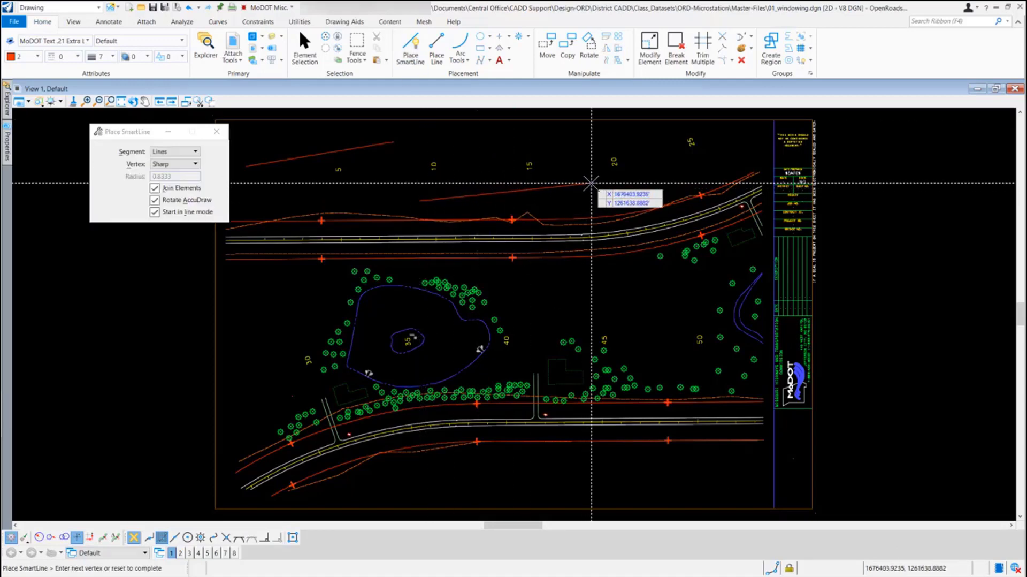
{"action": "right_click", "coordinate": [629, 196]}
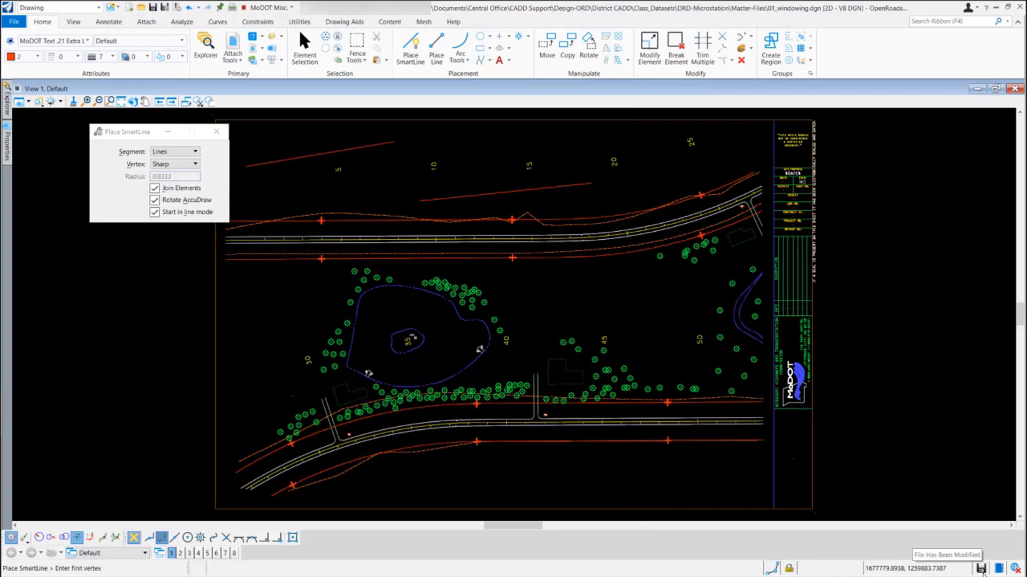
{"action": "key", "text": "ctrl+z"}
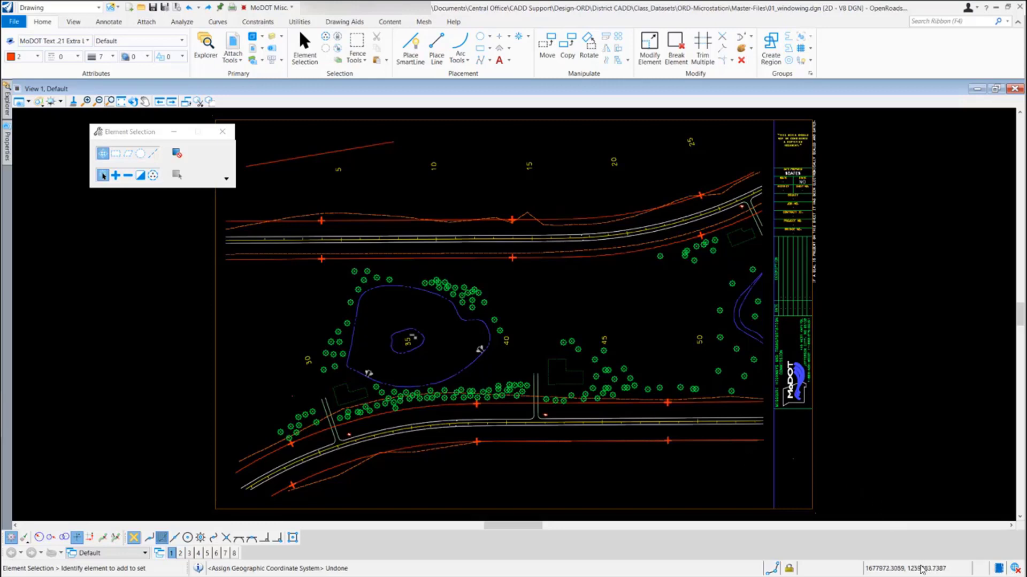
Review the list of items that the status bar can display
{"action": "right_click", "coordinate": [963, 571]}
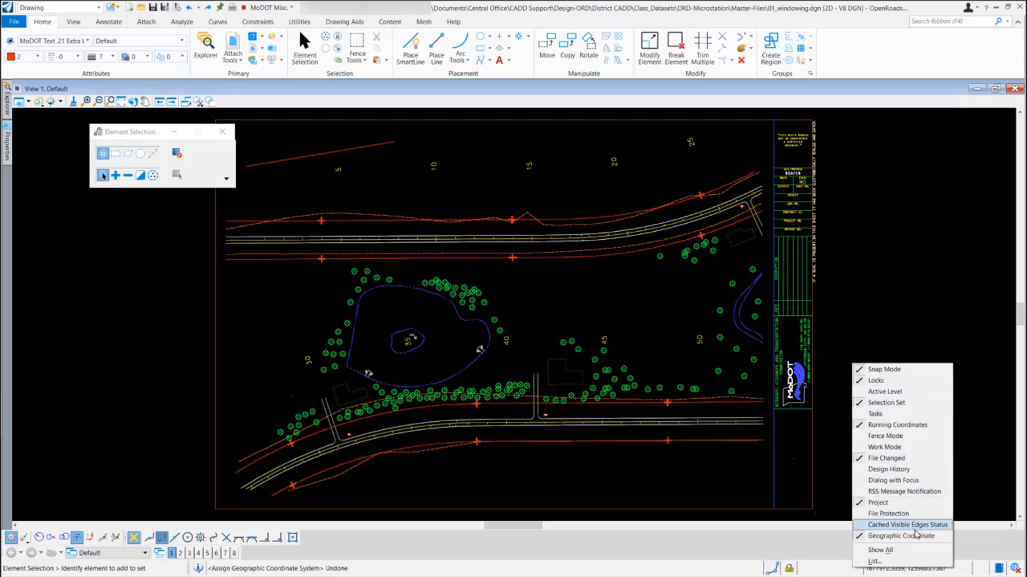
{"action": "left_click", "coordinate": [811, 536]}
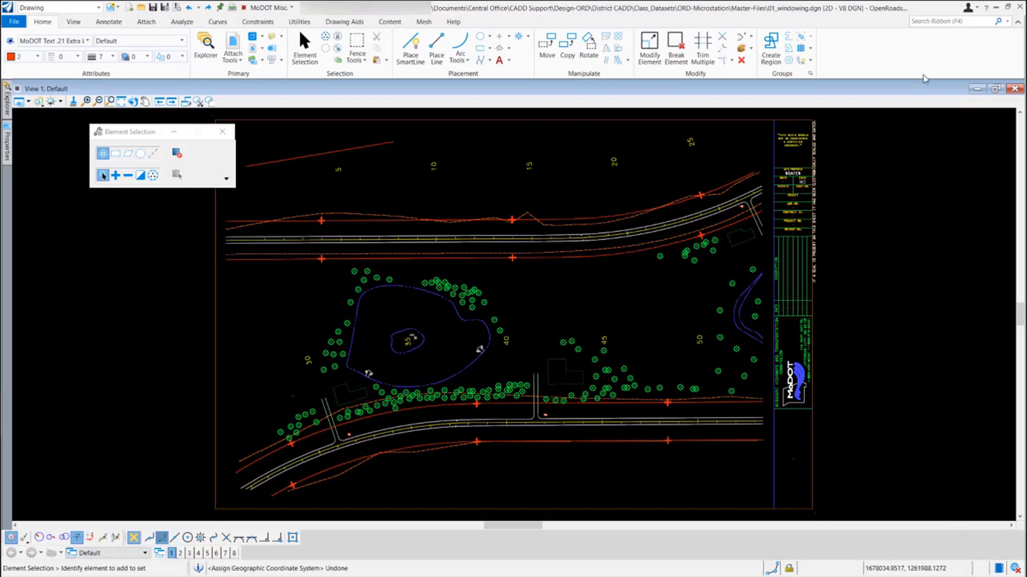
Search the ribbon for "place line" and view the workflow locations of the Place Line tool
{"action": "left_click", "coordinate": [934, 19]}
{"action": "type", "text": "plac"}
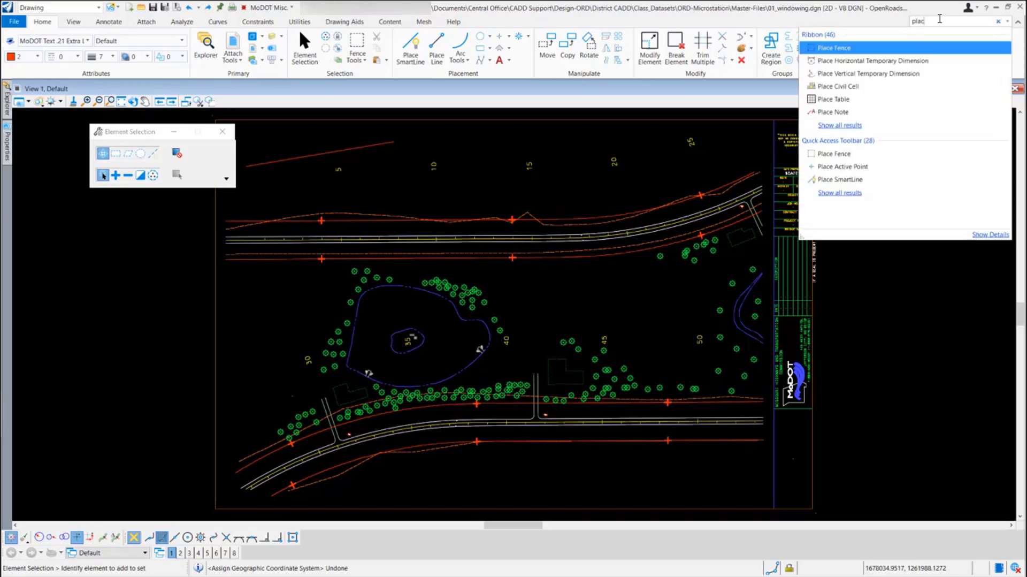
{"action": "type", "text": "e line"}
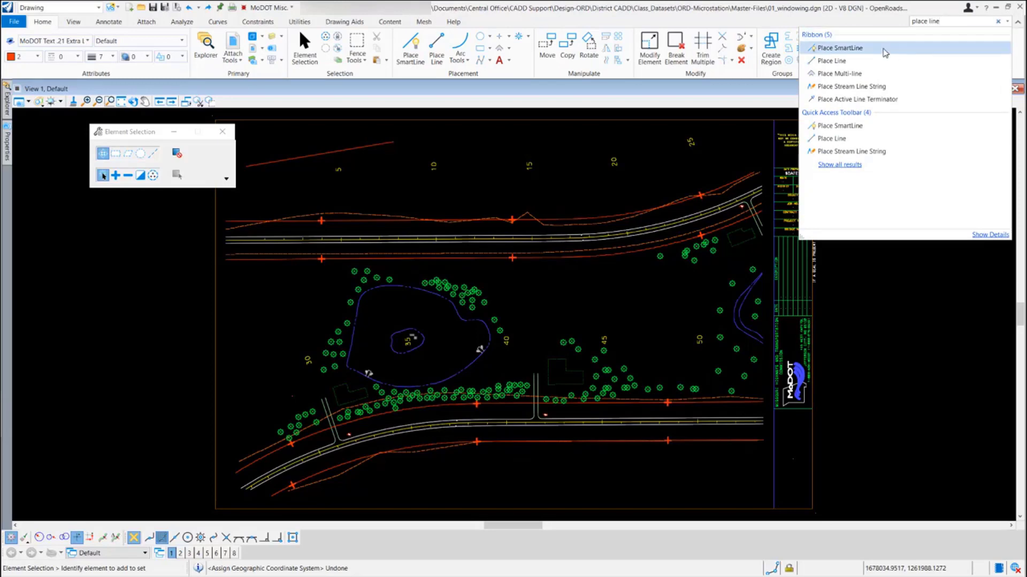
{"action": "mouse_move", "coordinate": [871, 63]}
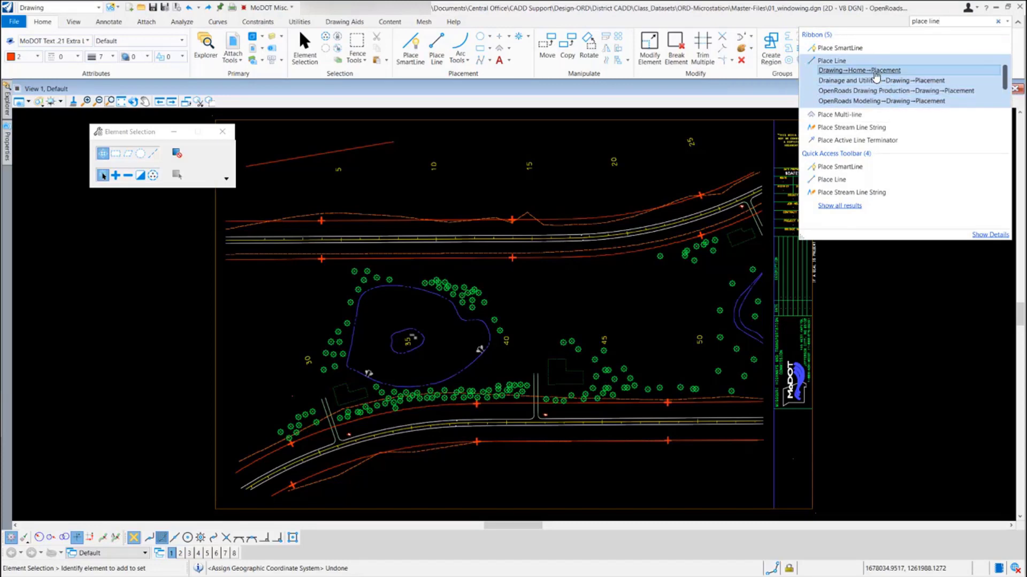
{"action": "left_click", "coordinate": [948, 304]}
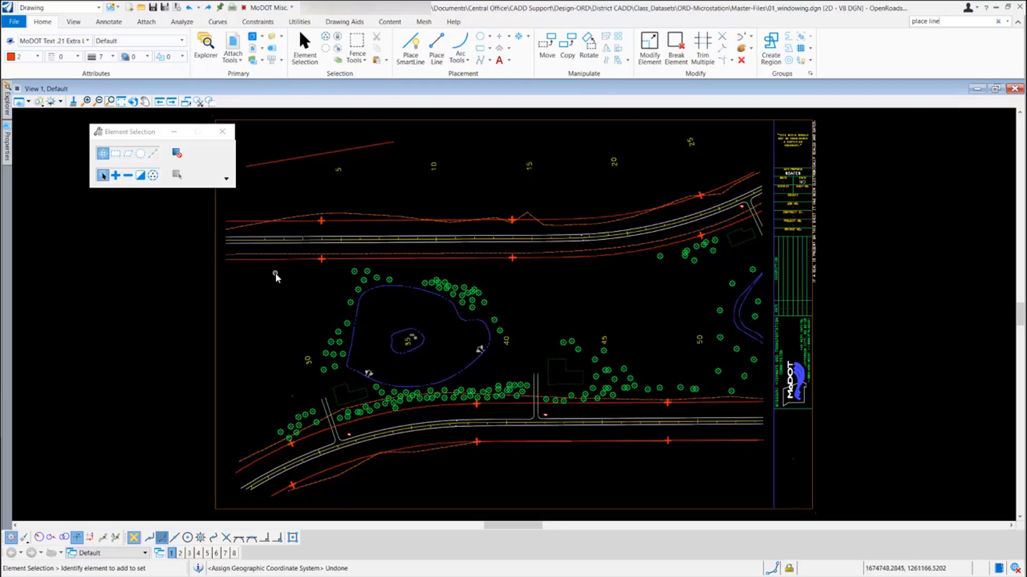